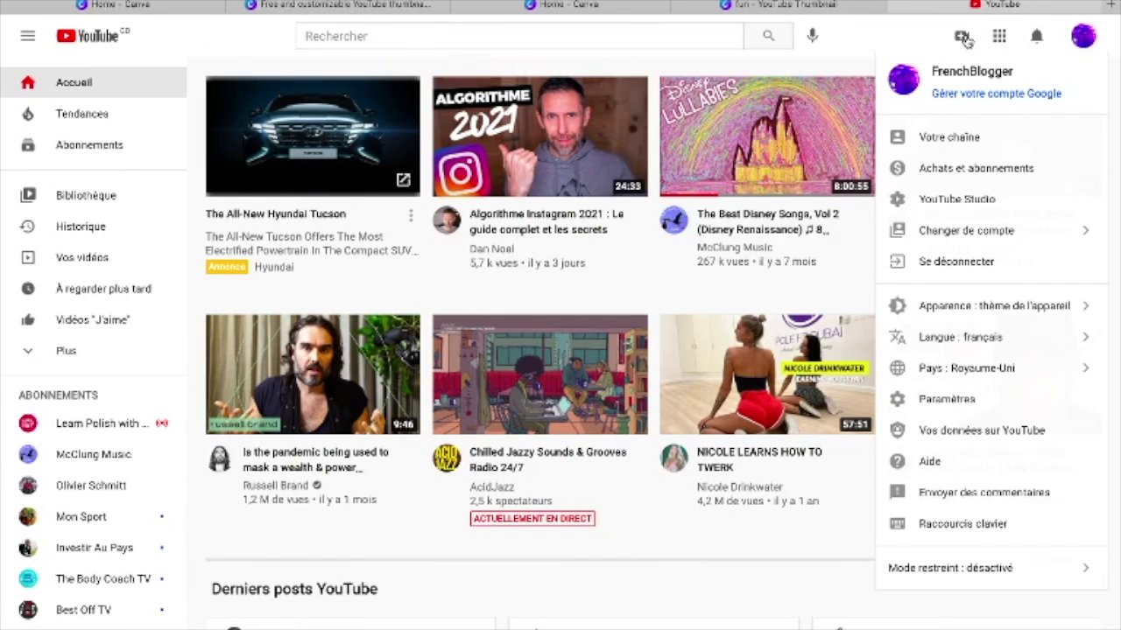
Start a new video upload and choose the file "3 timelapses in London-Frenchblogger - HD 1080p.mov" from the Desktop.
left_click(963, 37)
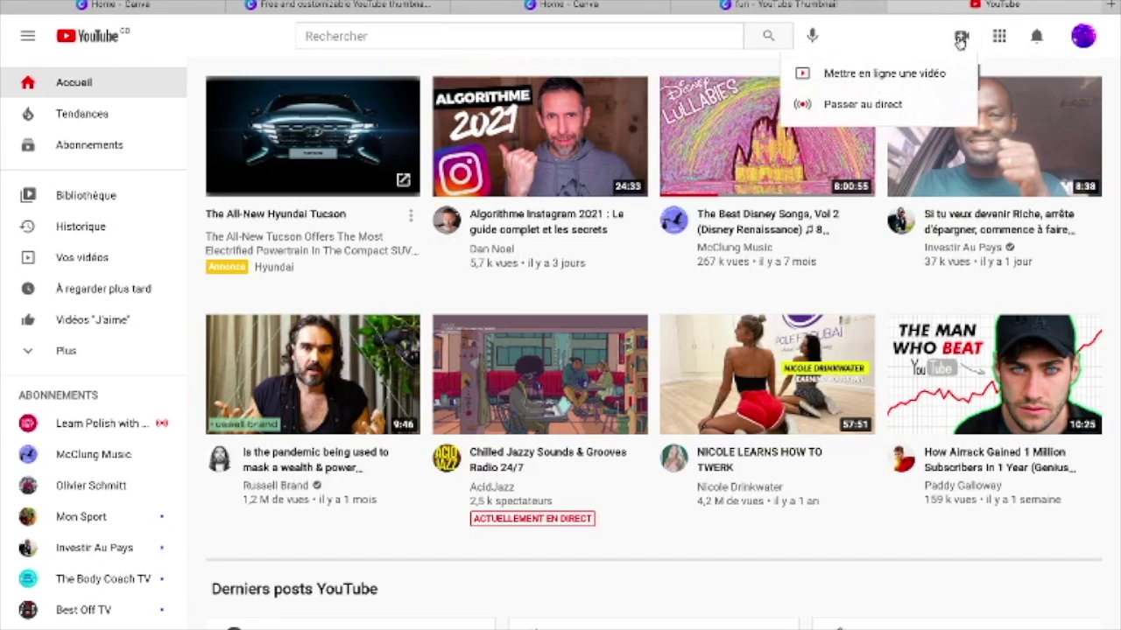
left_click(900, 79)
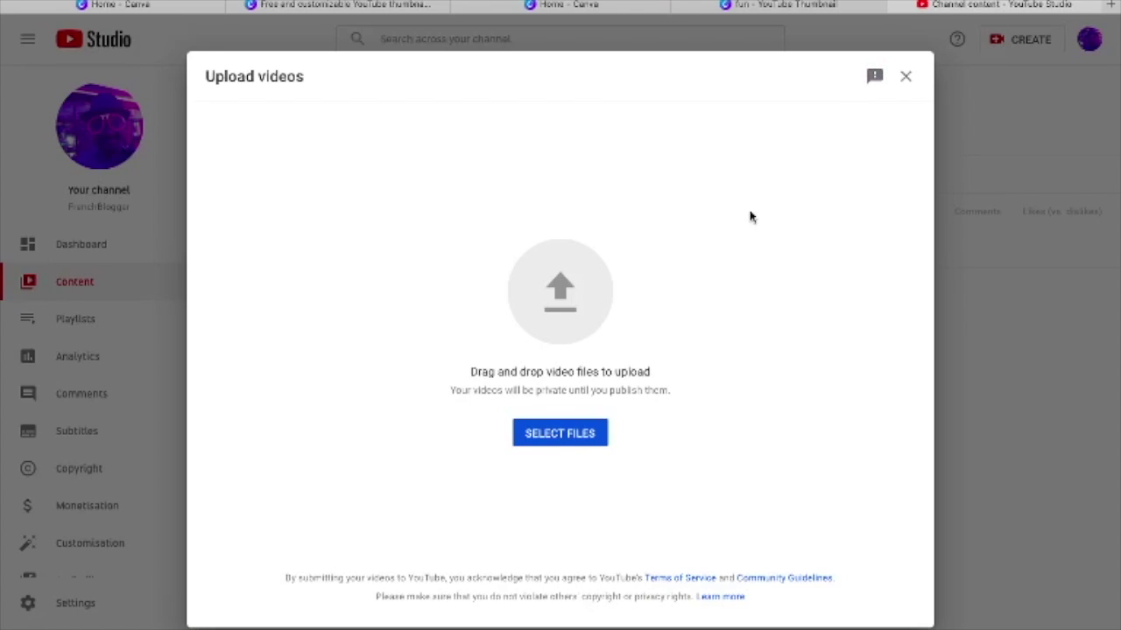
left_click(565, 437)
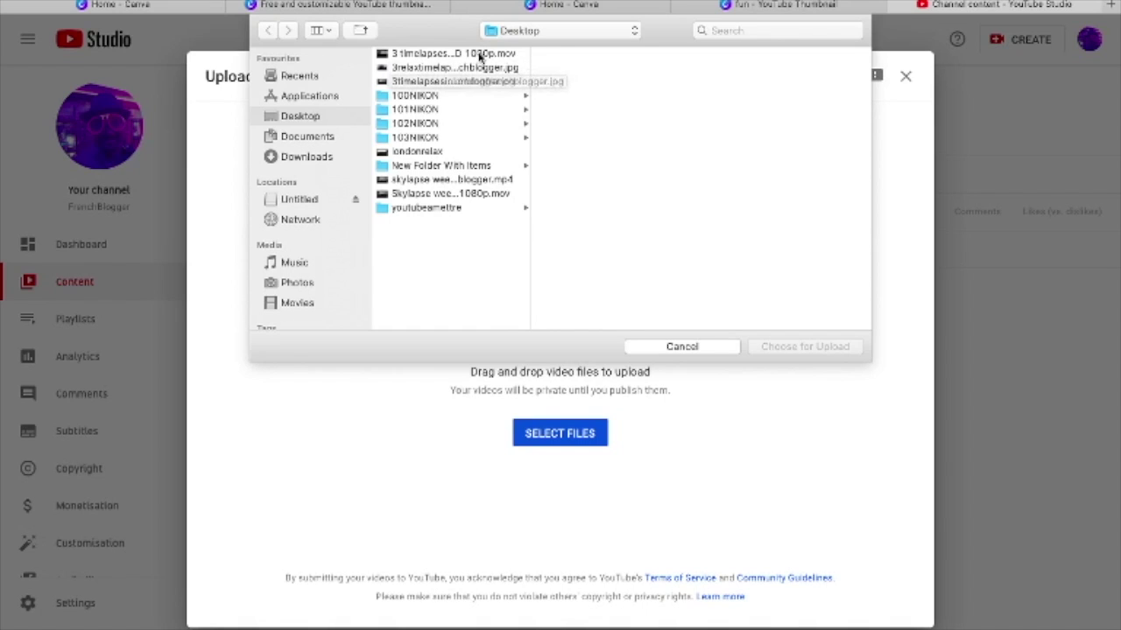
left_click(479, 54)
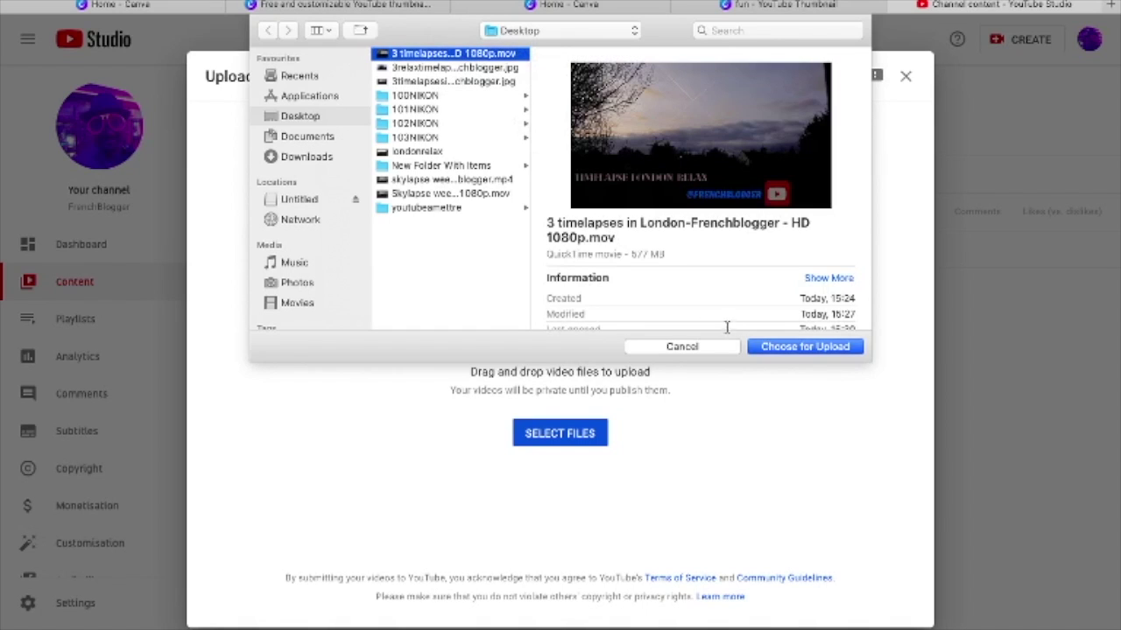
left_click(781, 346)
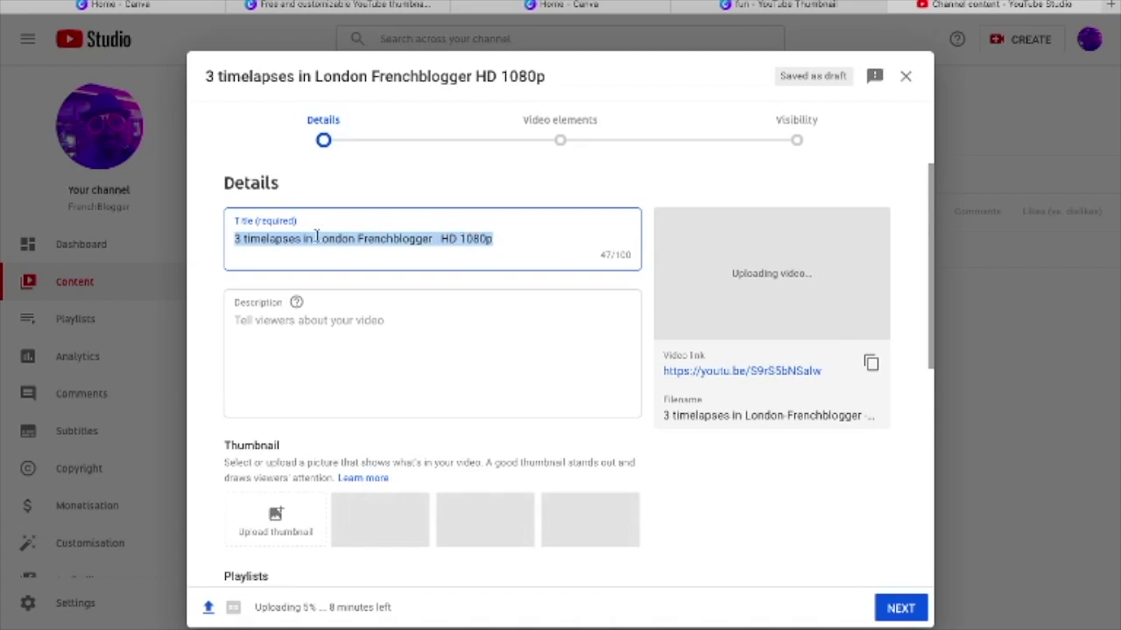
Edit the start of the video title to read "3 timelapse in London 2021 - Frenchblogger", with a hyphen before the channel name.
left_click(355, 238)
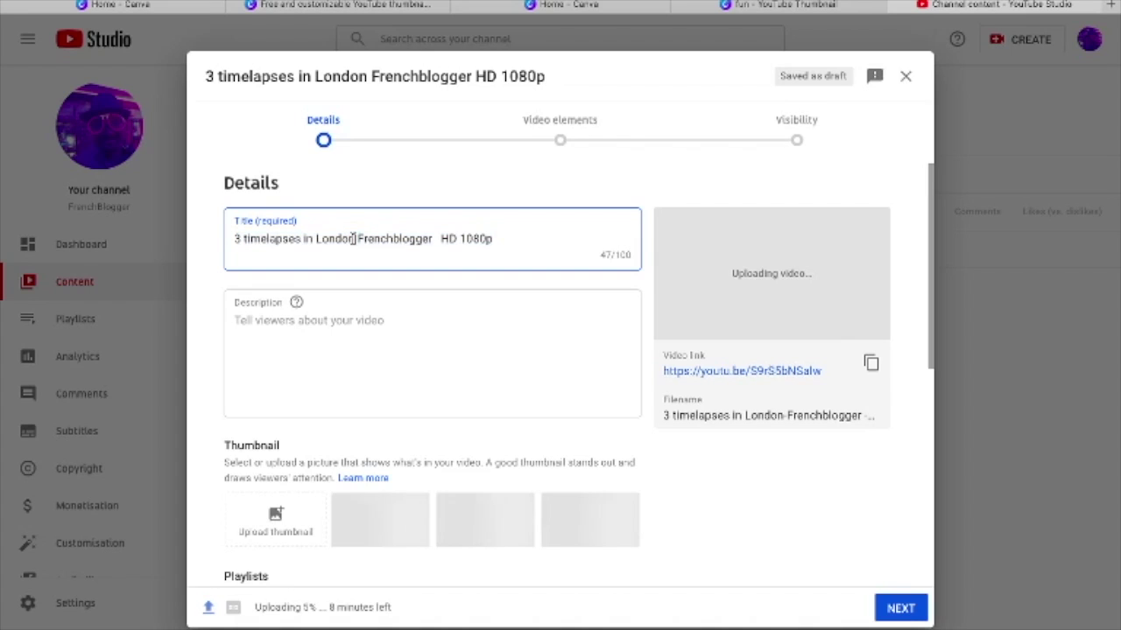
type("-")
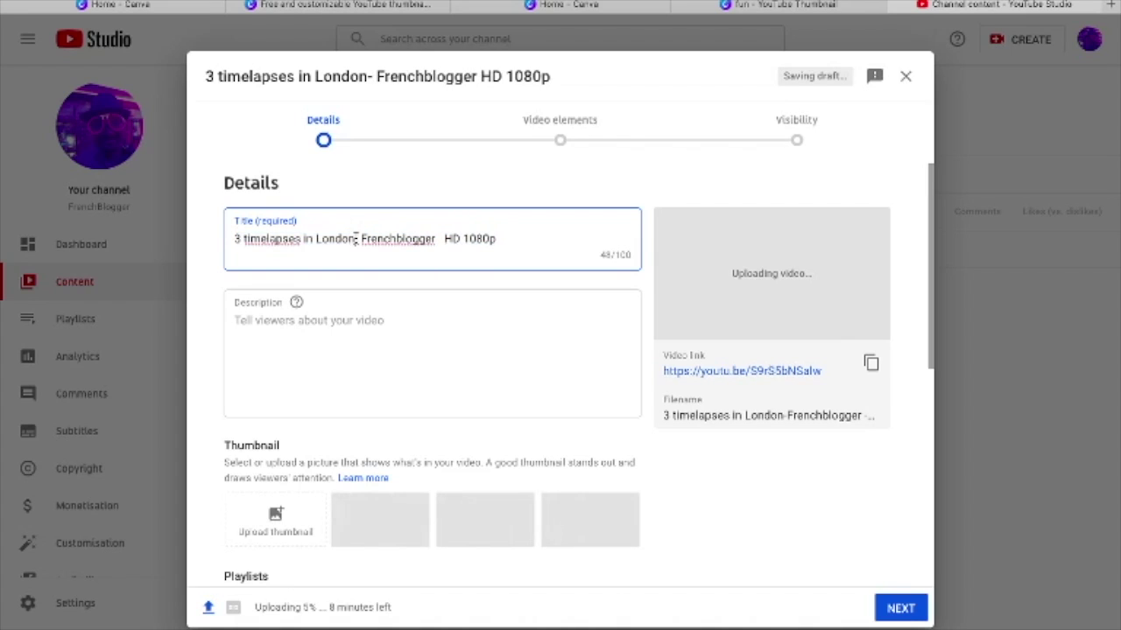
left_click(356, 238)
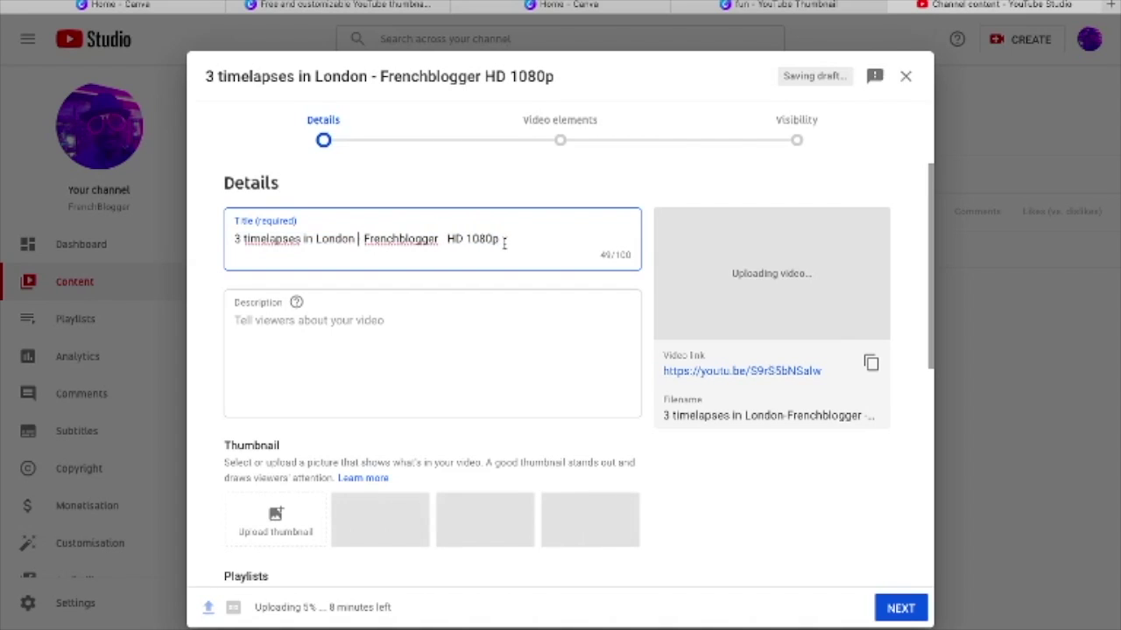
left_click(357, 238)
type("2021")
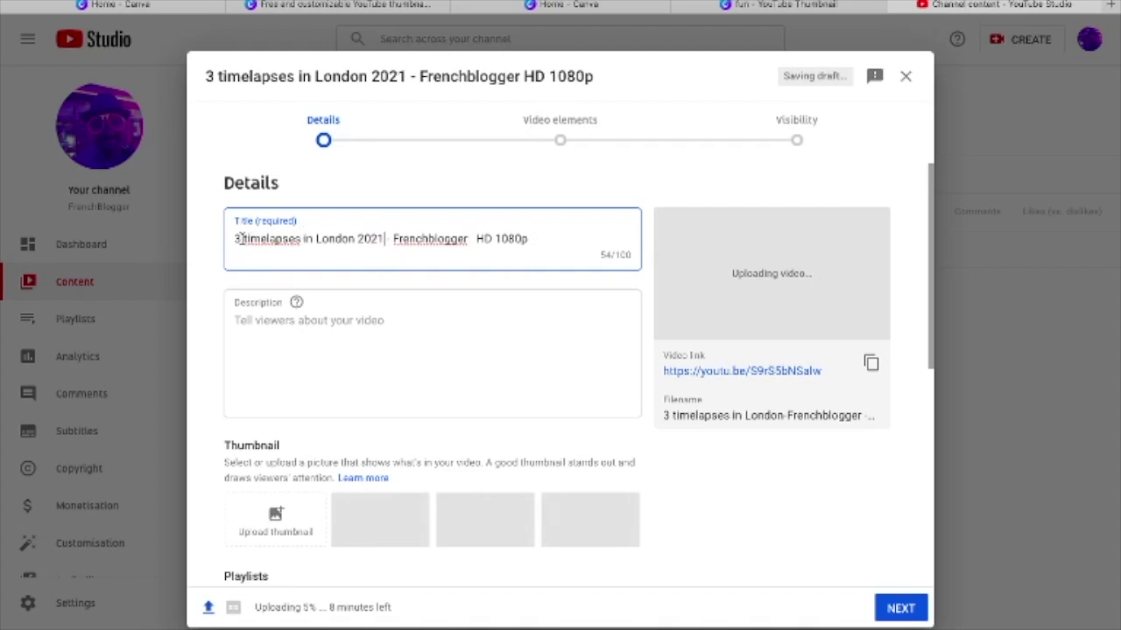
left_click(301, 239)
key("BackSpace")
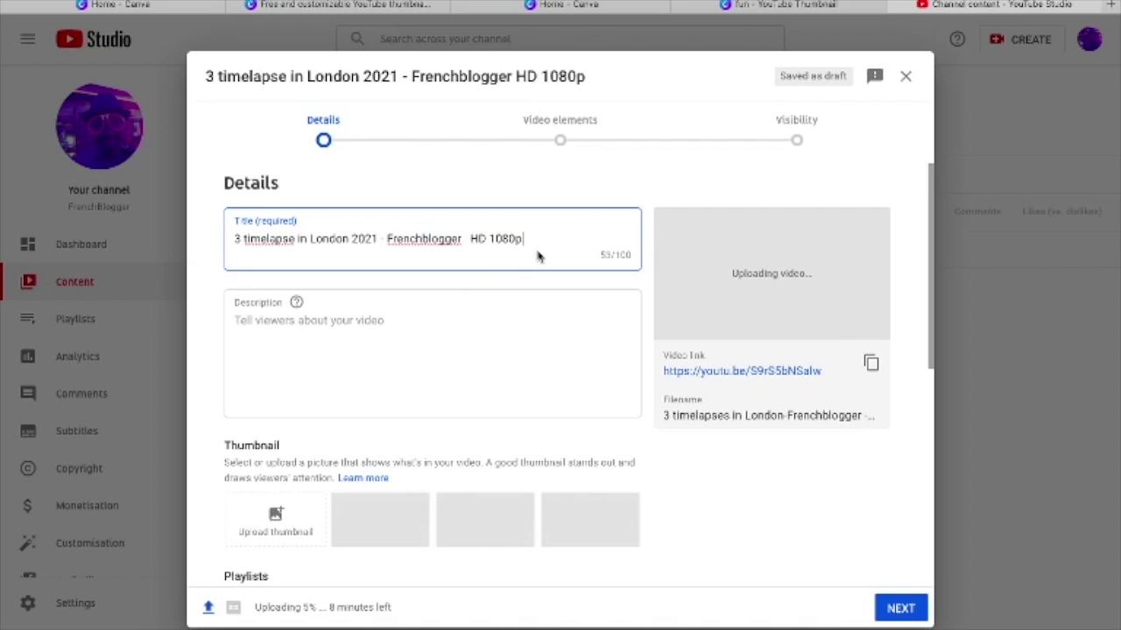
Remove "HD 1080p" from the end of the video title.
key("BackSpace")
key("BackSpace")
key("BackSpace")
key("BackSpace")
key("BackSpace")
key("BackSpace")
key("BackSpace")
key("BackSpace")
key("BackSpace")
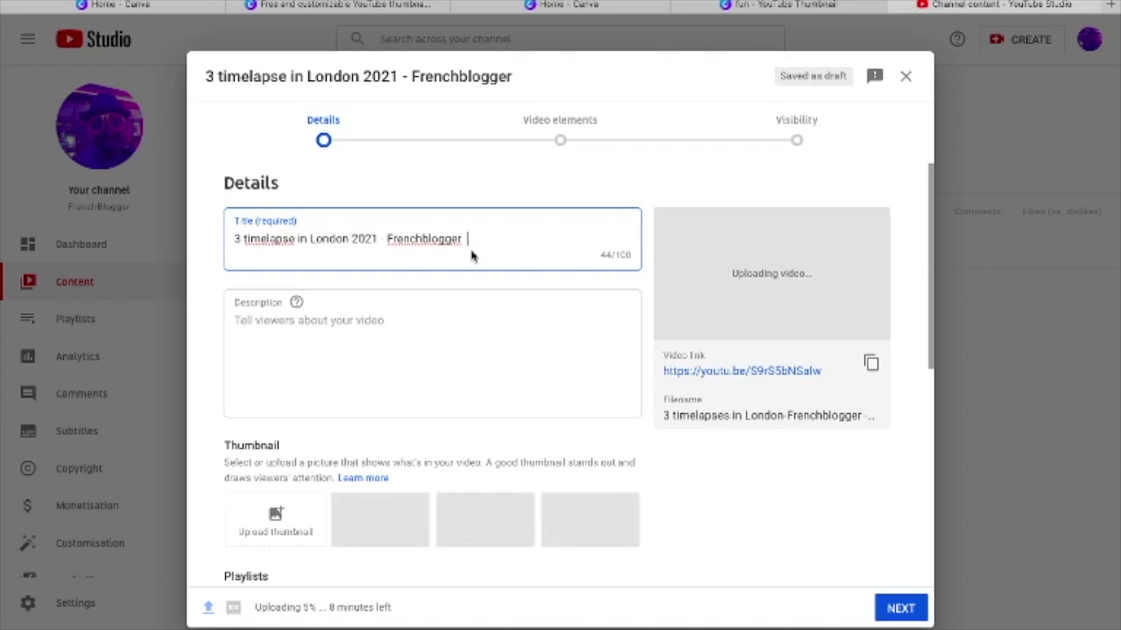
Write the description's opening line: "3 timelapse in London en 2021, enjoy the sky and the beauty of London sky.".
left_click(406, 324)
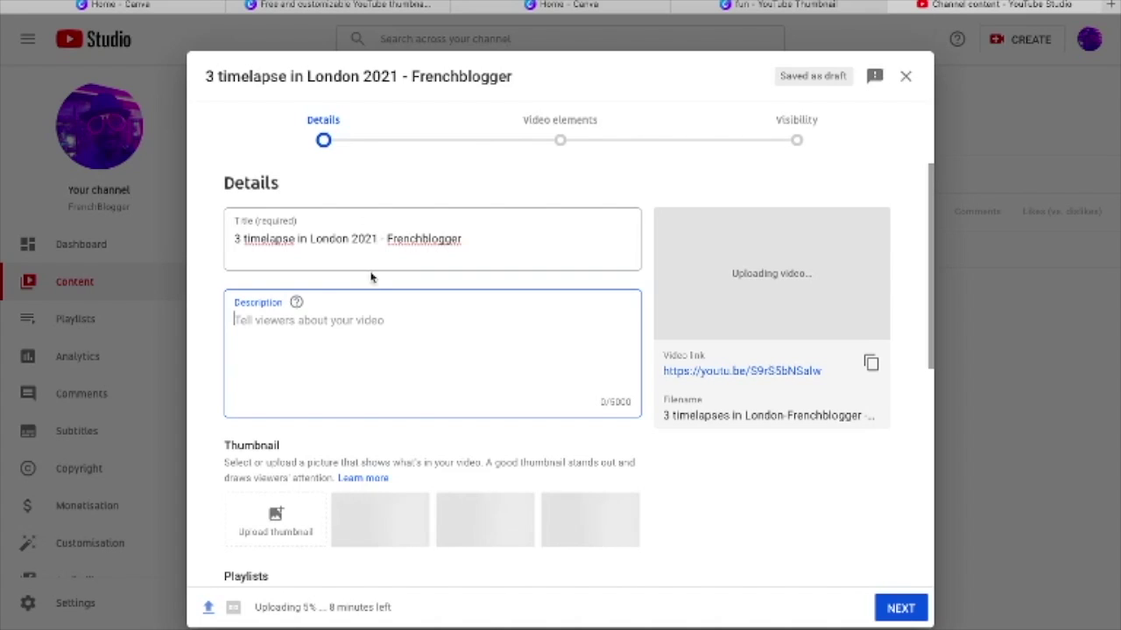
type("3 ")
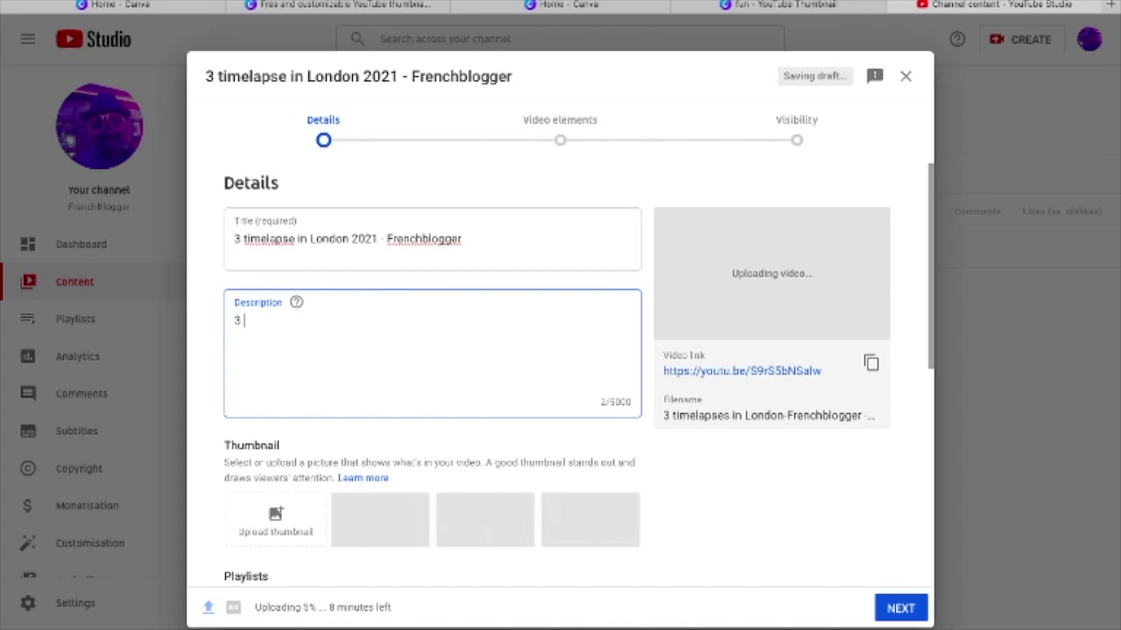
type("timelapse in London ")
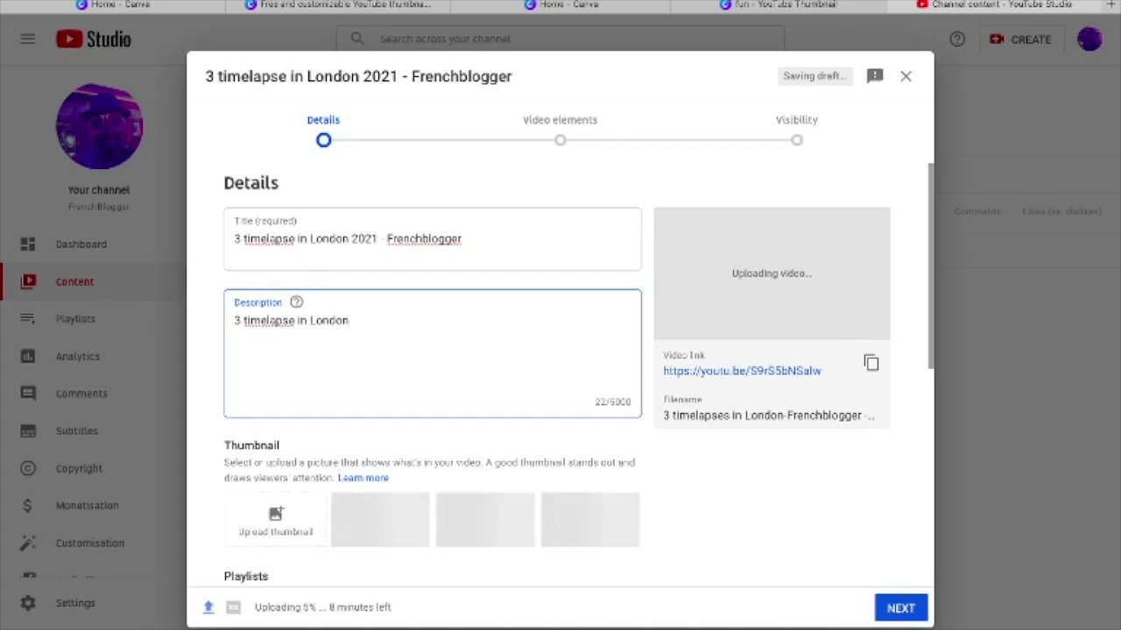
type("en 2021, enjoy the sky and the beauty ")
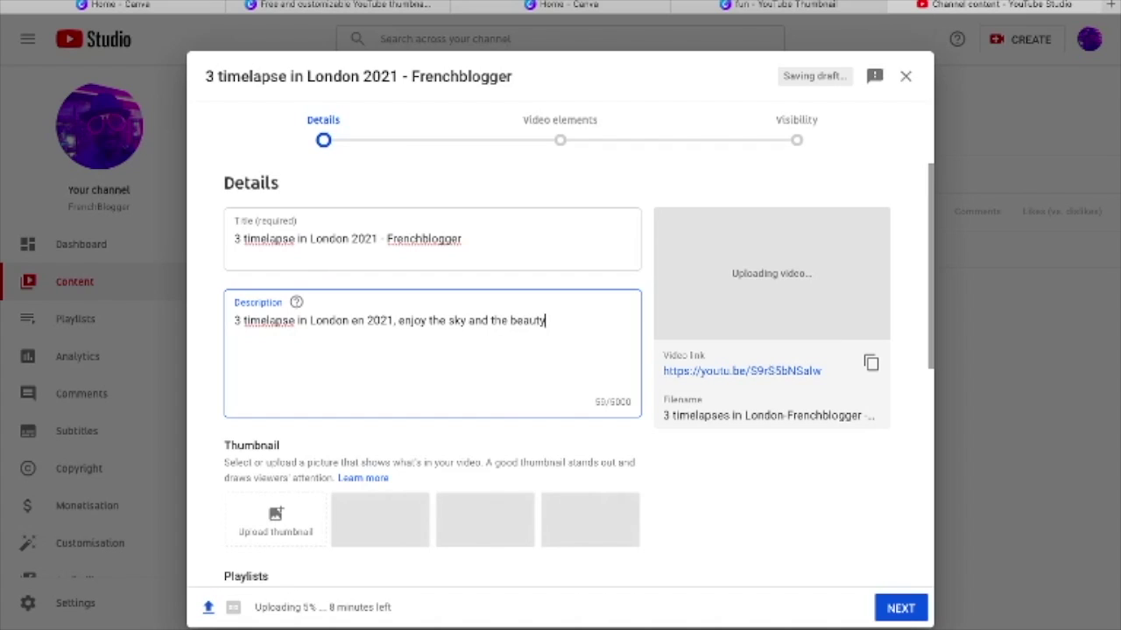
type("of Lon")
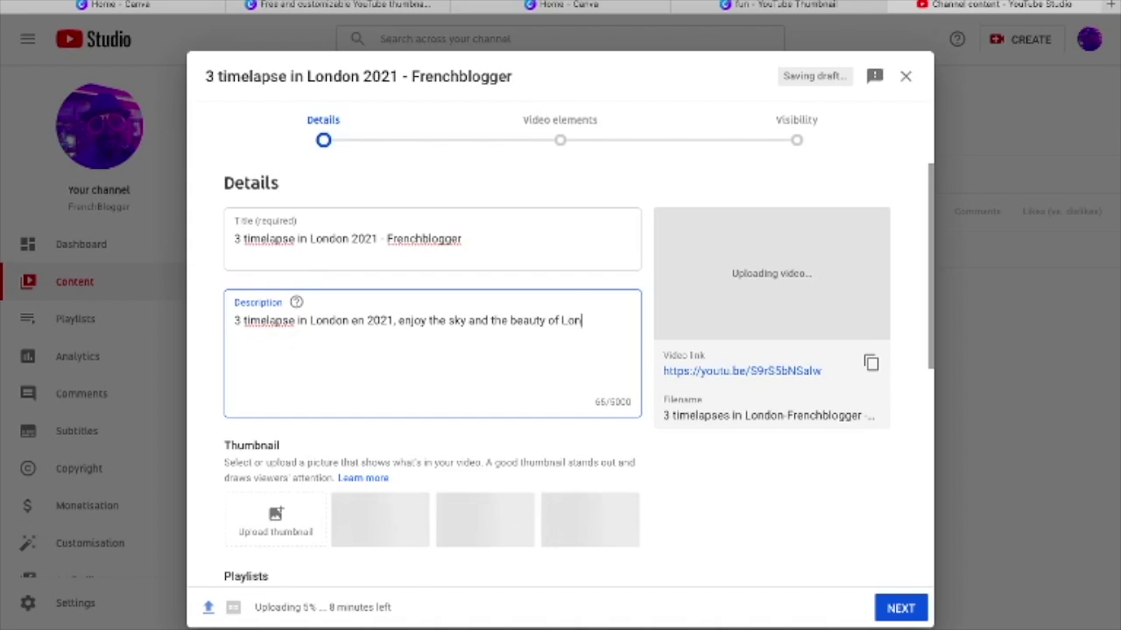
type("don sky")
type(".")
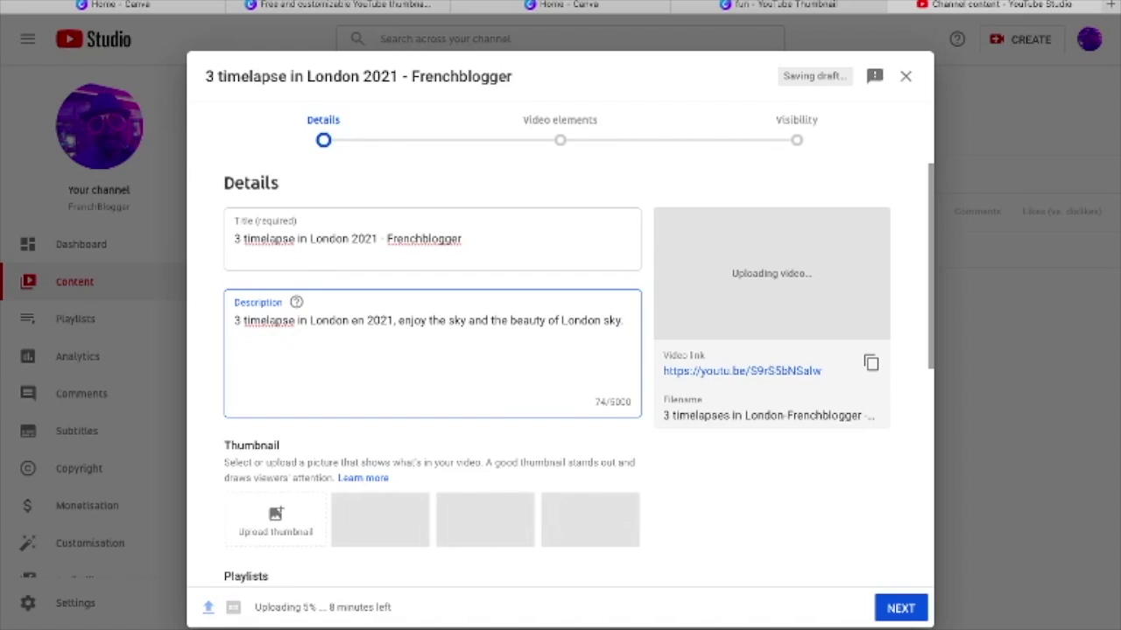
Add a second description line: "I did it with Oslo pocket in 2021. Very beautiful sky in London".
type("I did it with")
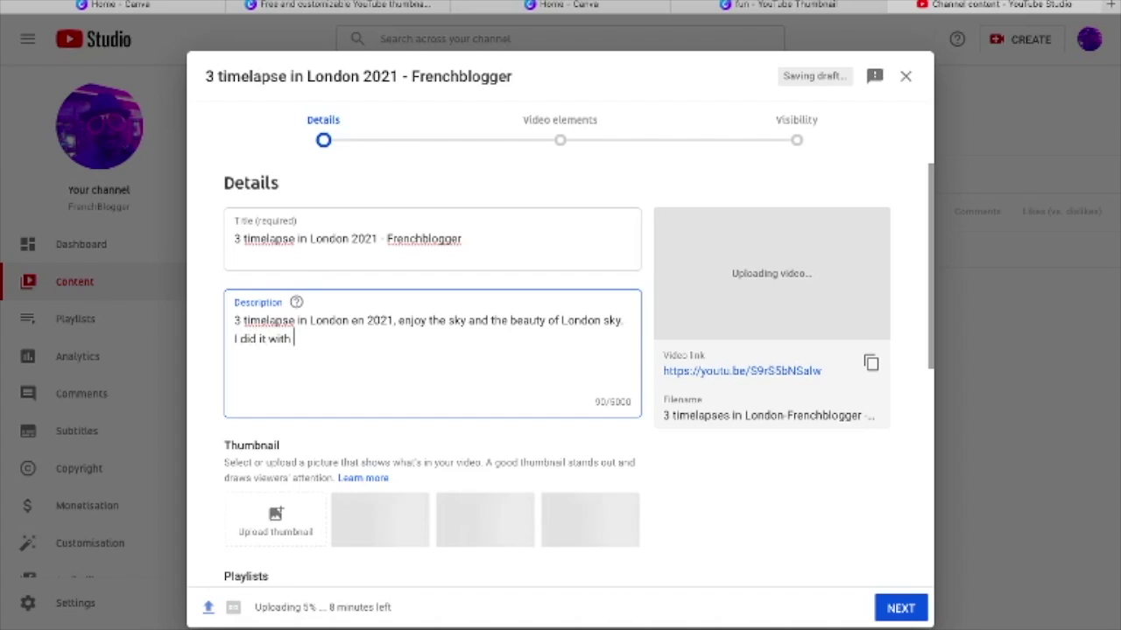
type(" sOsmo pocket")
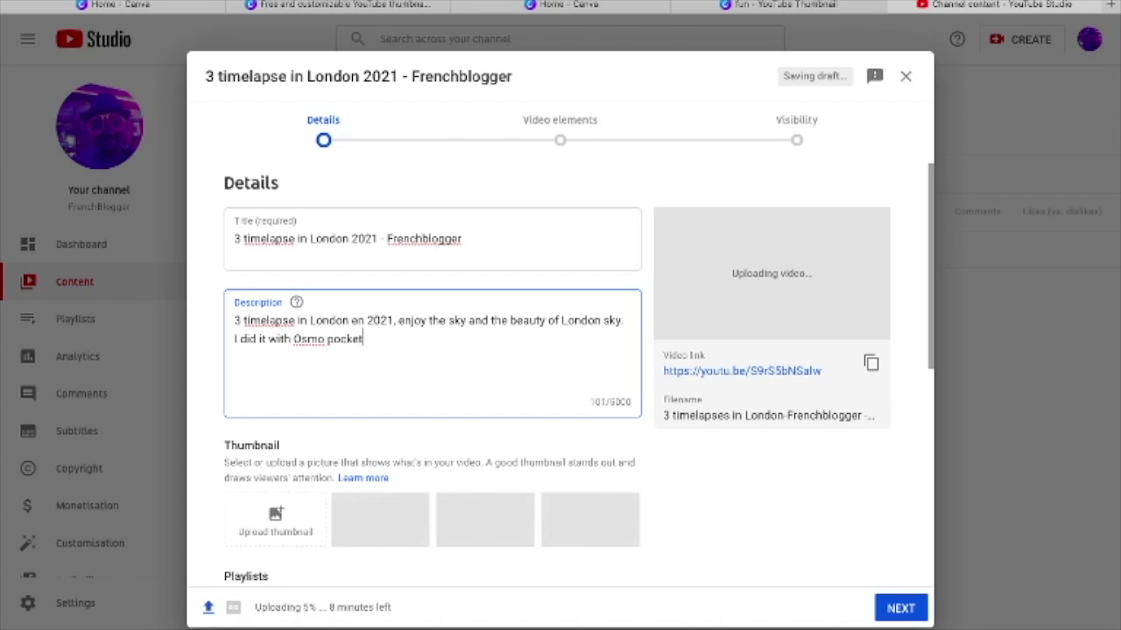
type(" in")
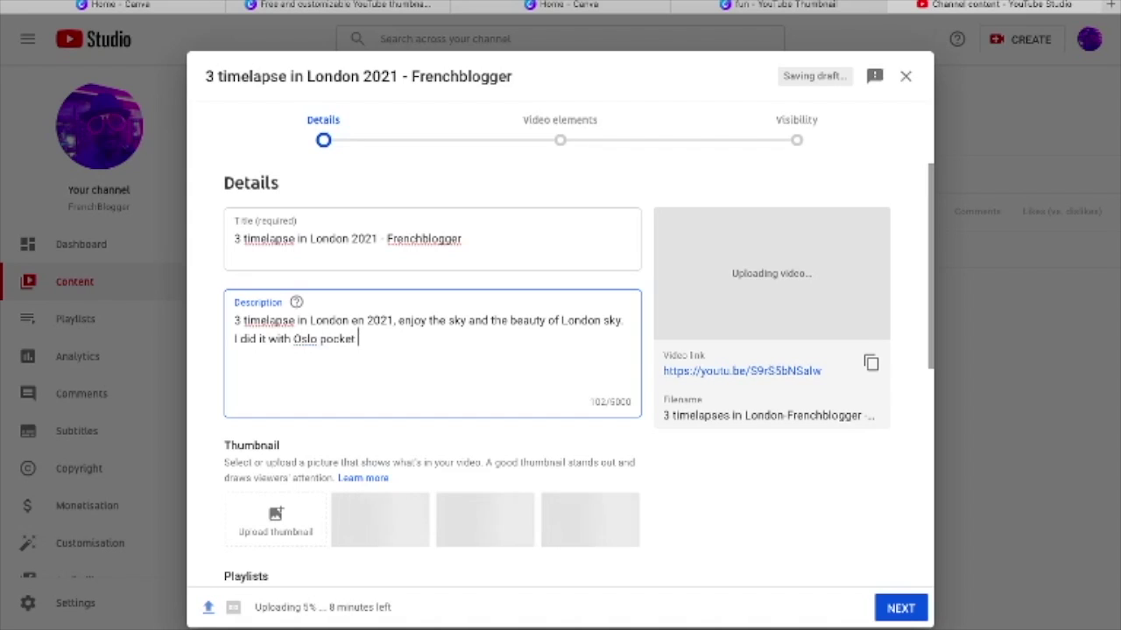
type(" 2021")
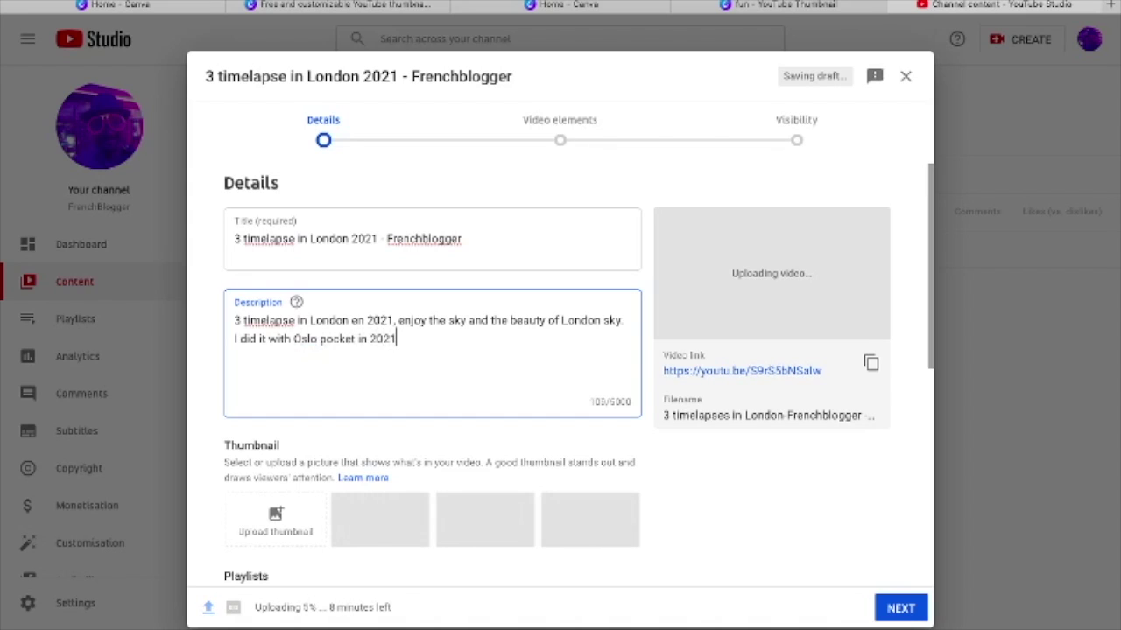
type(". Ver")
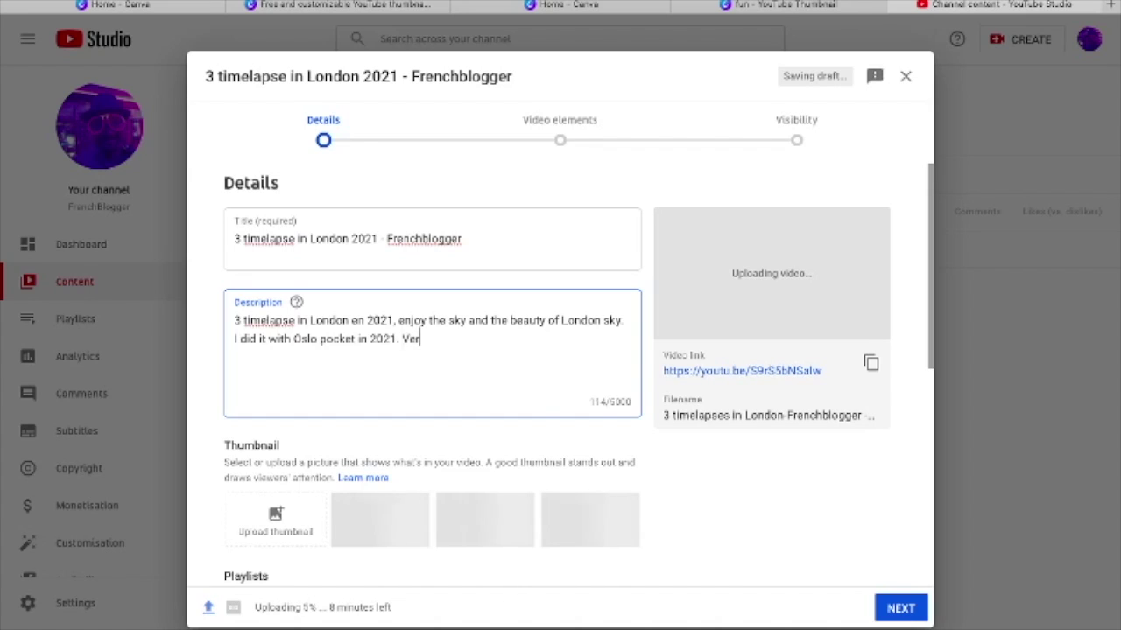
type("y beautiful sky ")
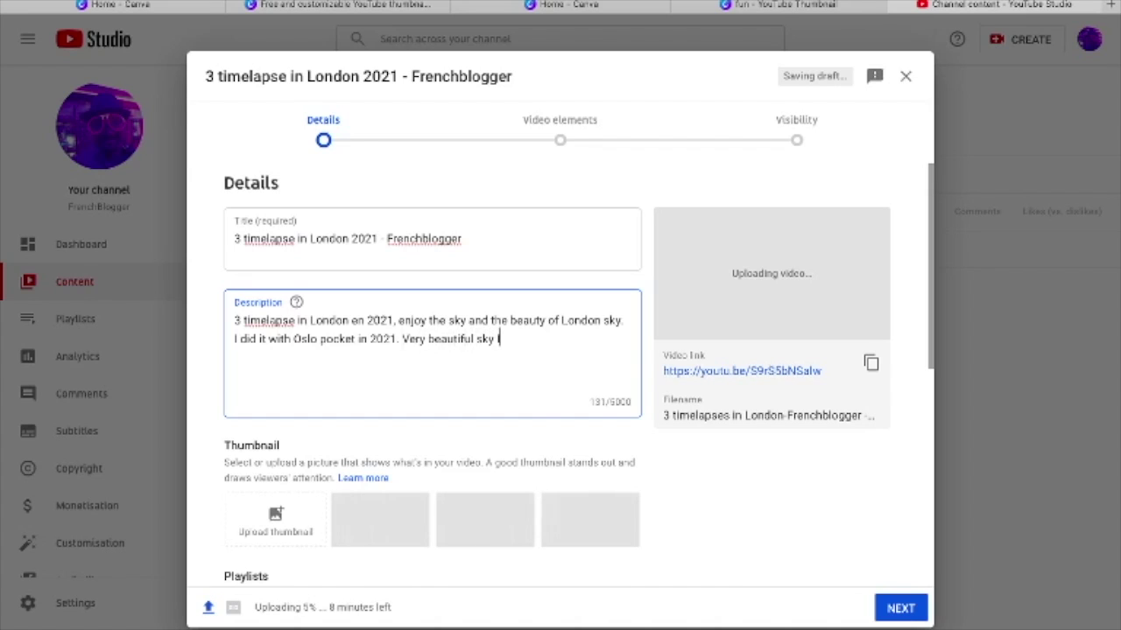
type("in London")
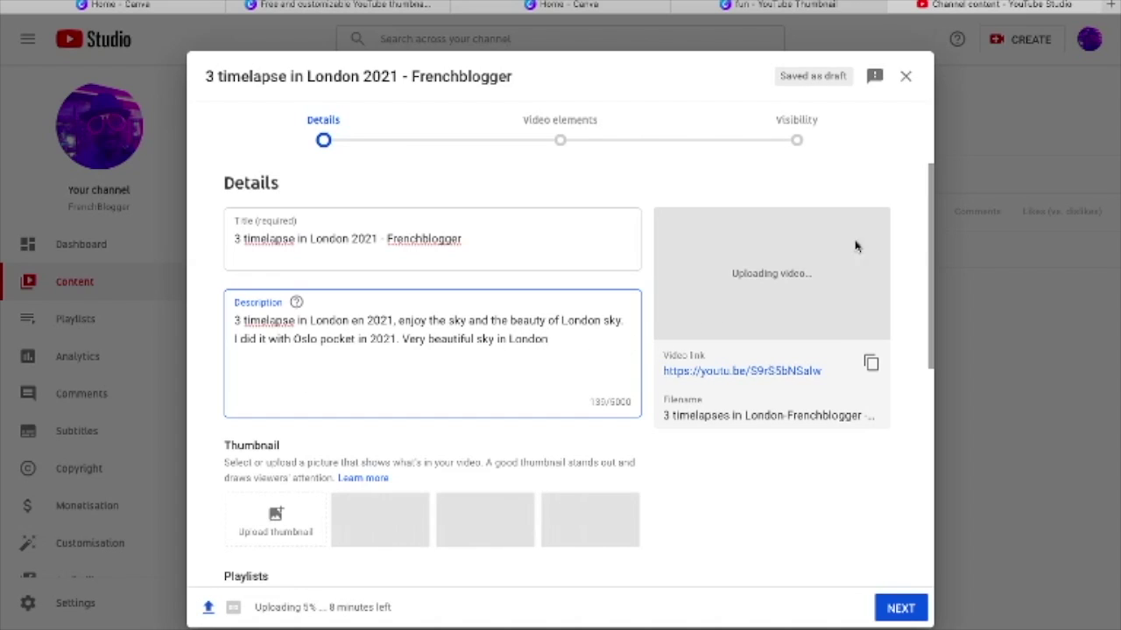
Add the video to the "Relaxing Timelapse in London" and "Relaxing videos" playlists.
left_click_drag(933, 259, 901, 479)
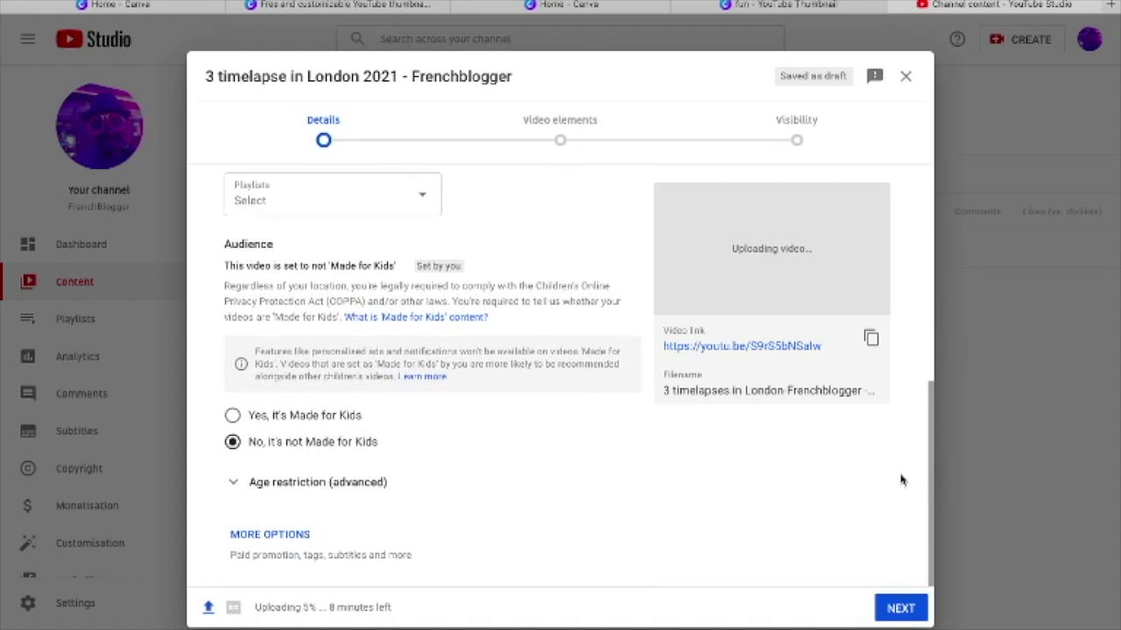
left_click(426, 196)
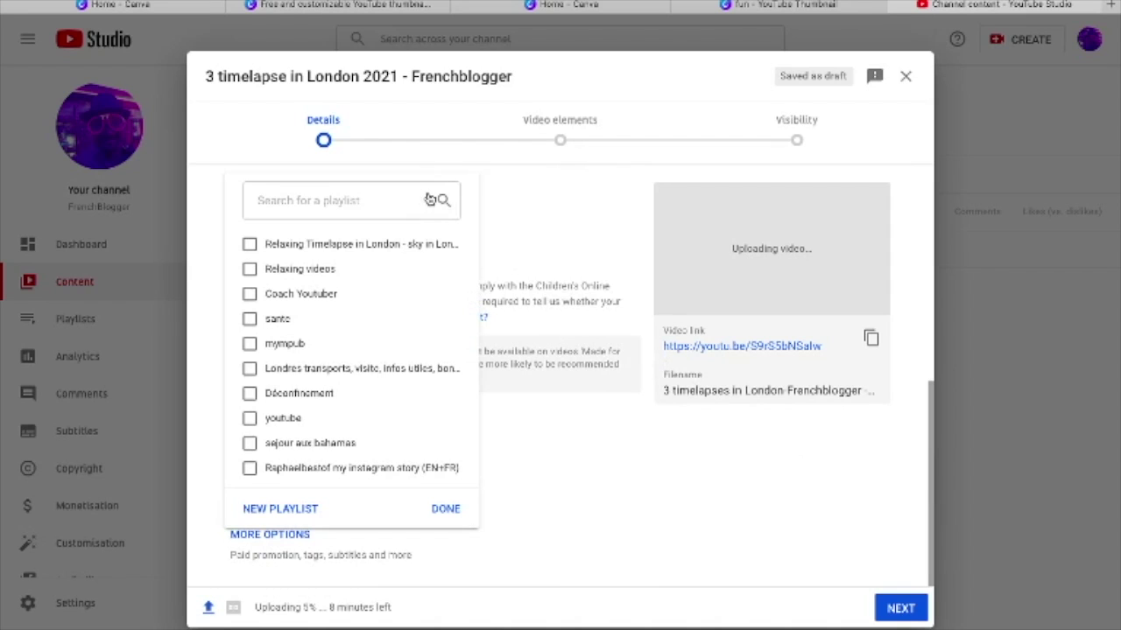
left_click(249, 245)
left_click(250, 269)
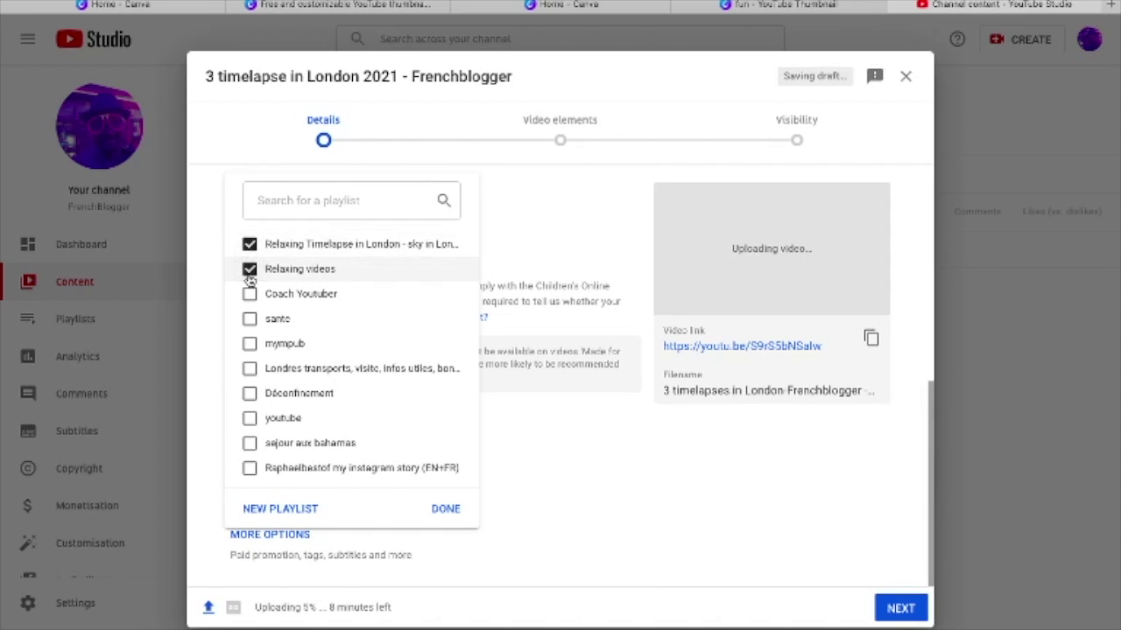
left_click(486, 216)
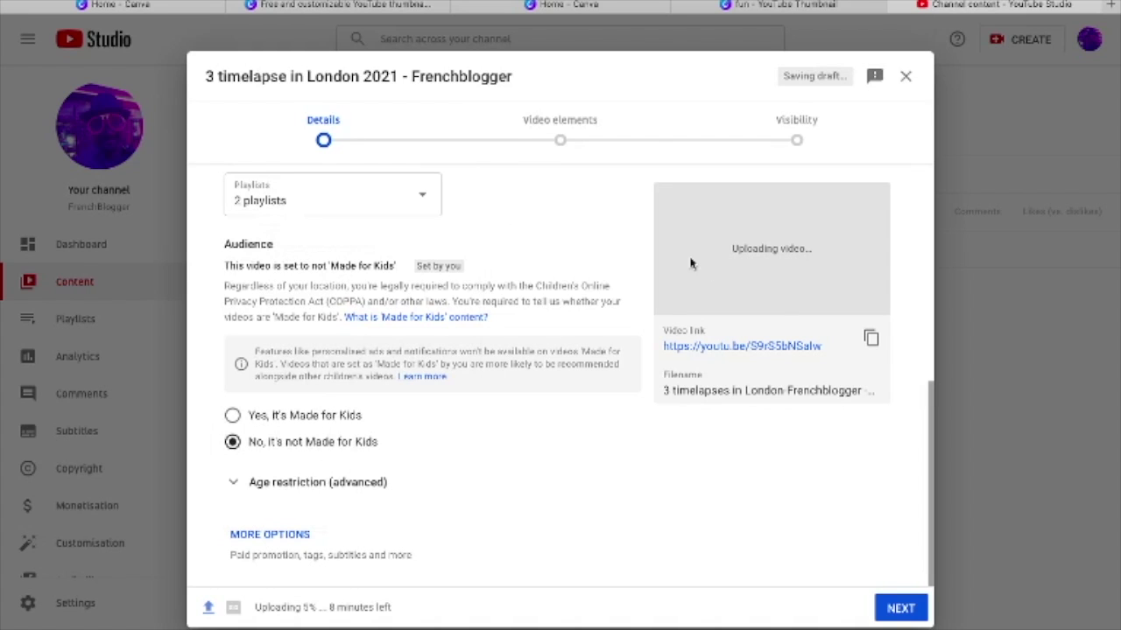
Insert the word "relaxing" after "timelapse" in the video title.
left_click_drag(923, 412, 923, 208)
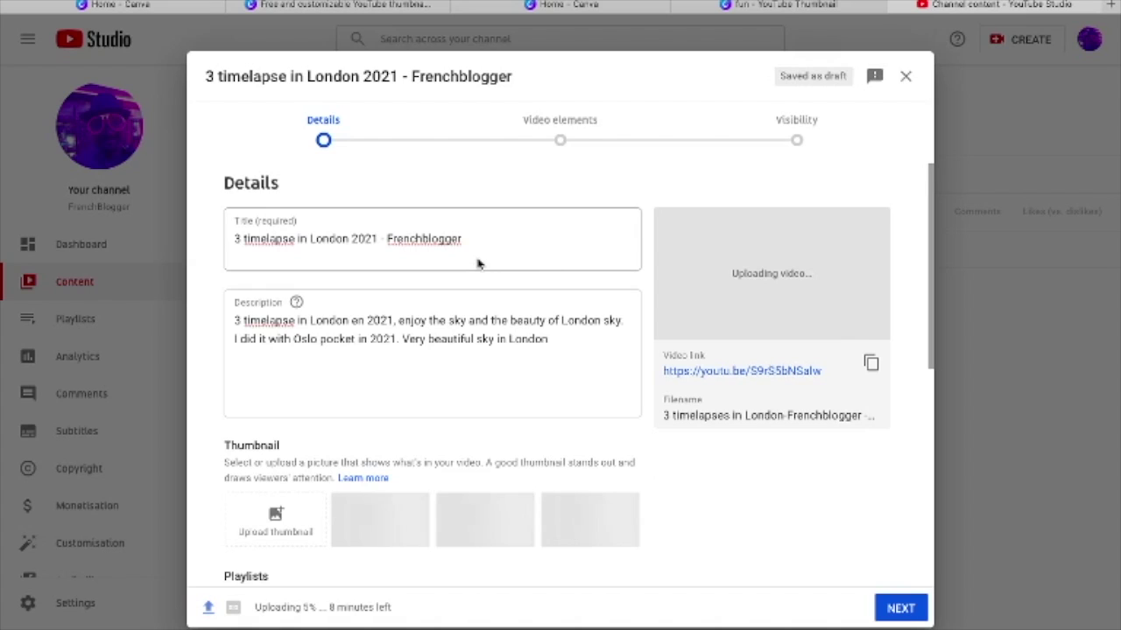
left_click(245, 238)
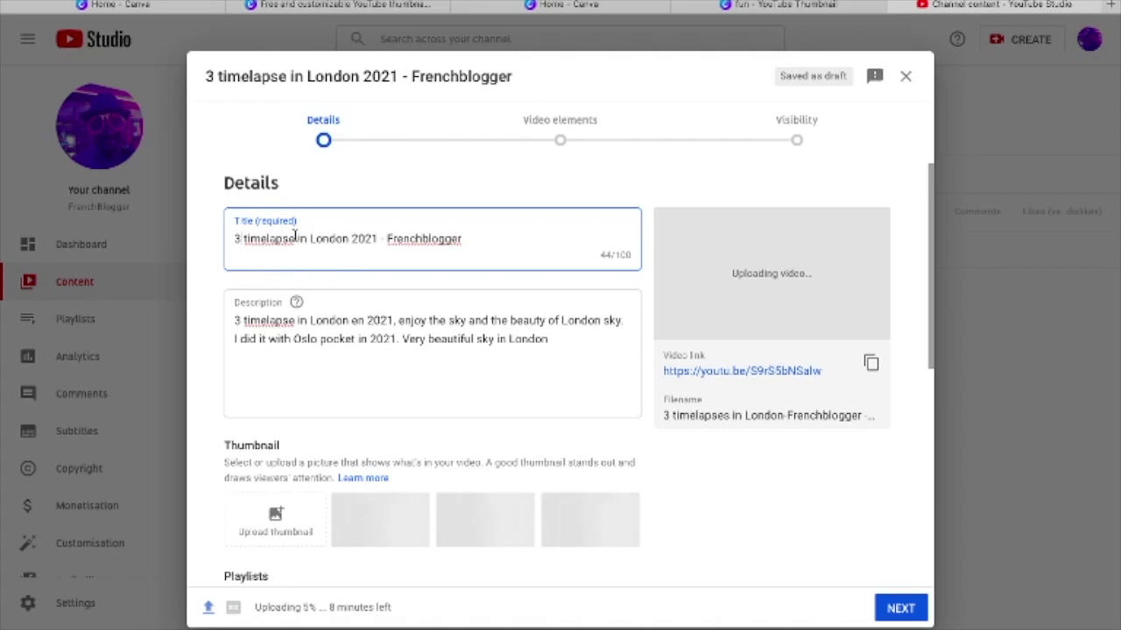
type("rel axinf")
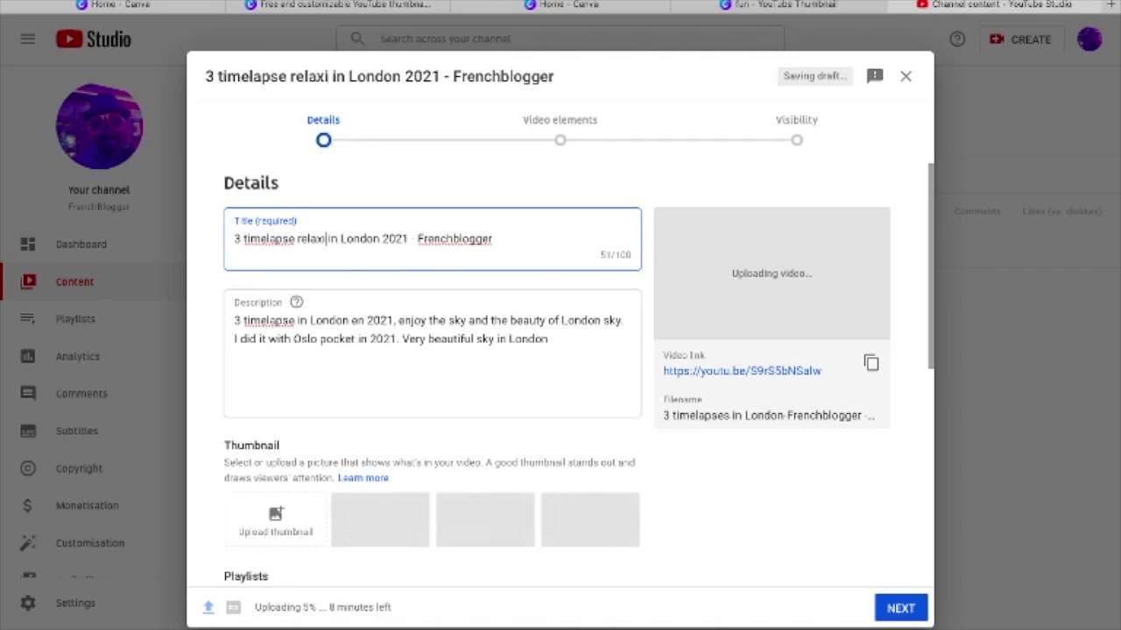
key("BackSpace")
type("g")
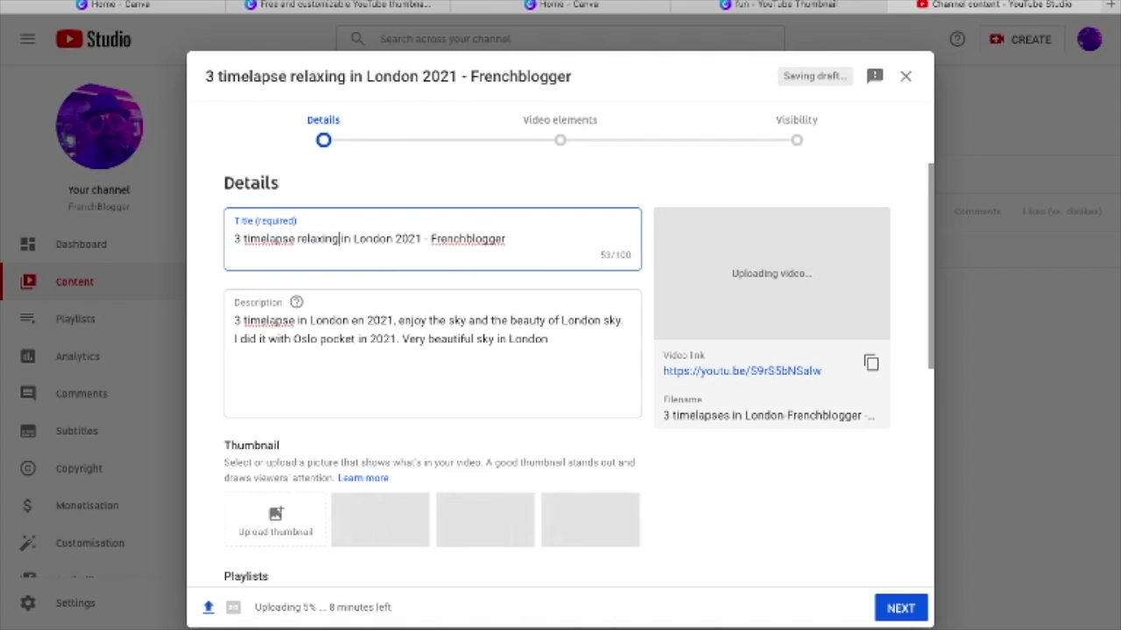
Insert "relaxing time" after "3 timelapse" in the first line of the description.
left_click(298, 322)
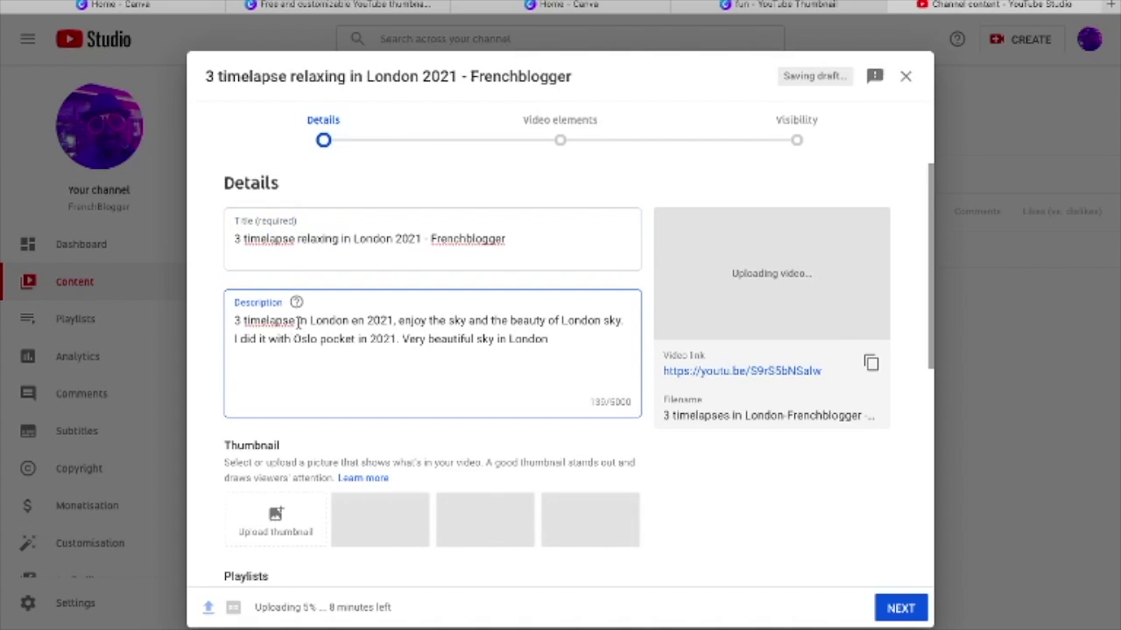
type("relaxing tim")
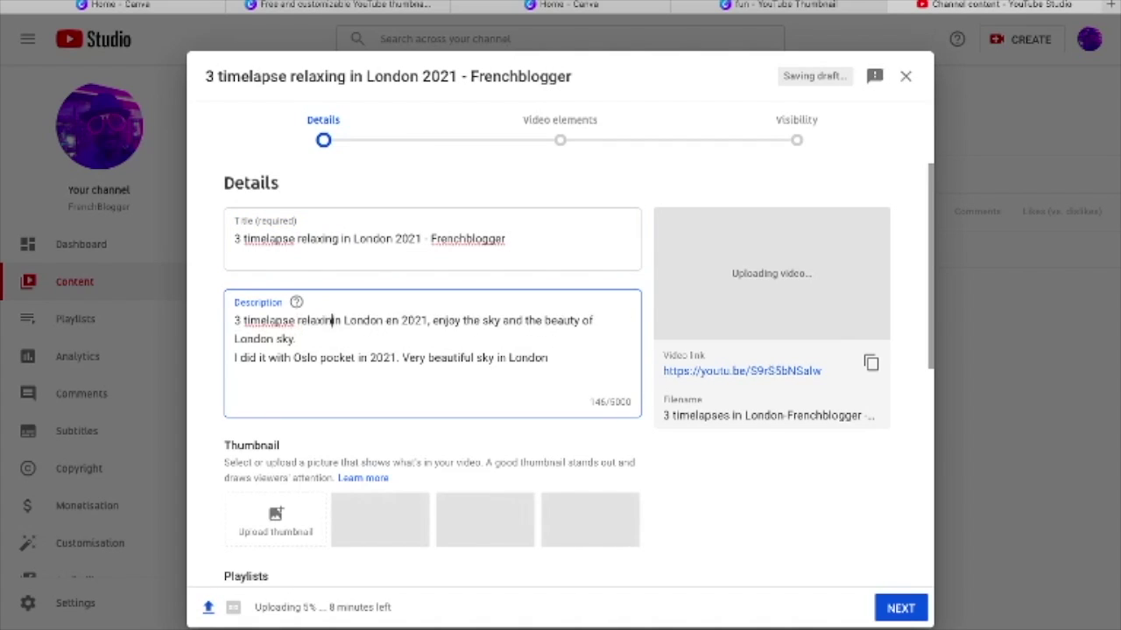
type("e i")
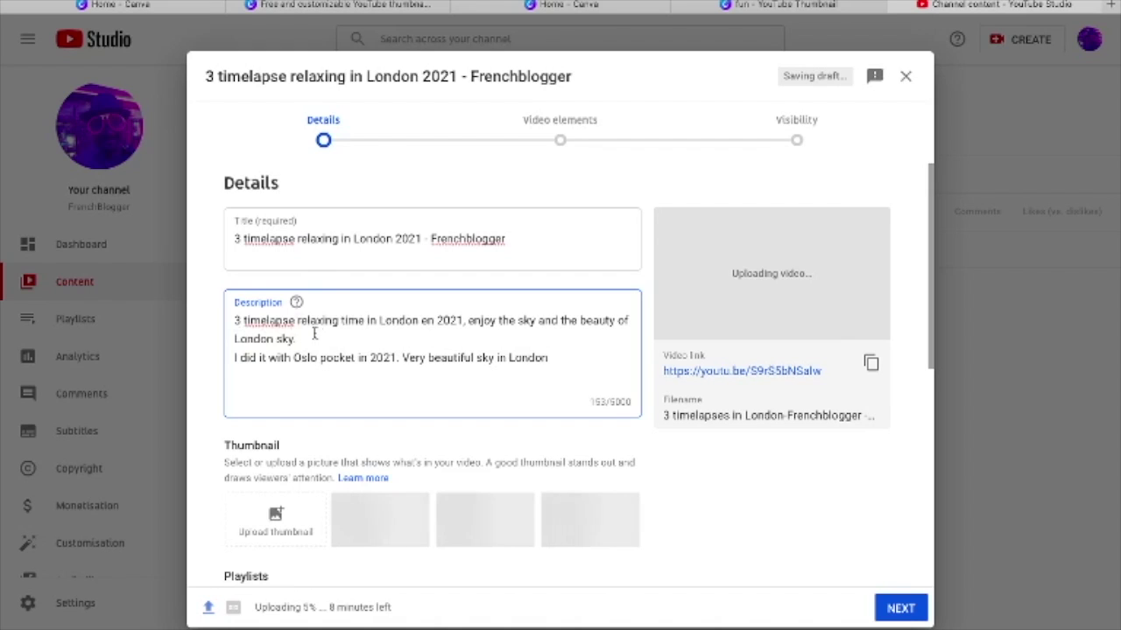
Insert the word "time" after "relaxing" in the video title.
left_click(341, 238)
type("time")
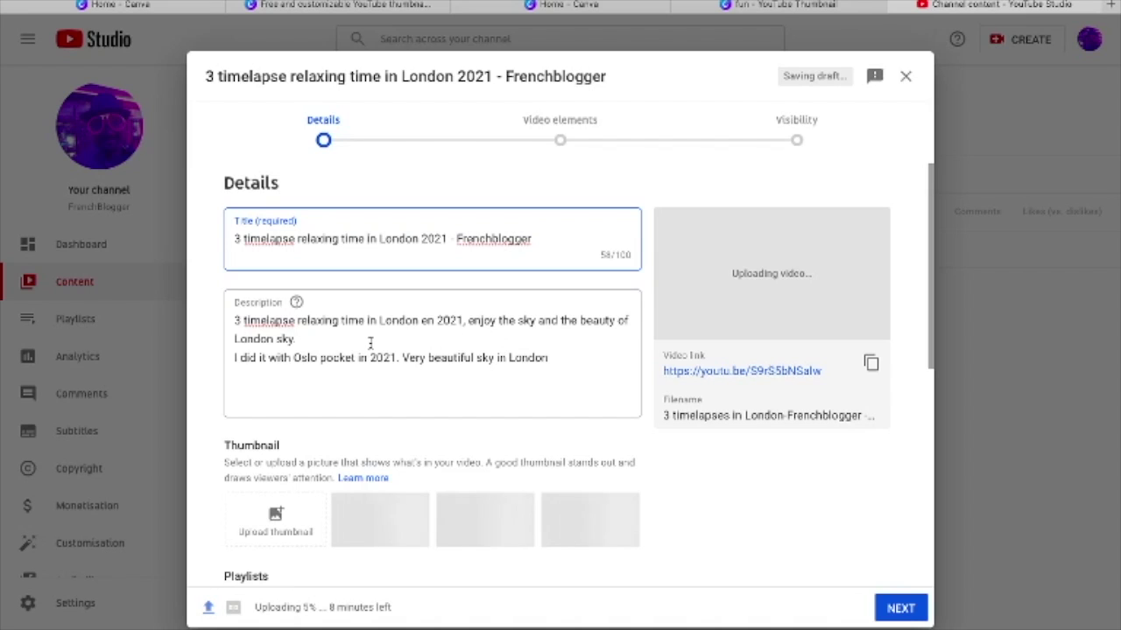
Add "It is really relaxing enjoy it" after "London sky." in the first paragraph of the description.
left_click(329, 344)
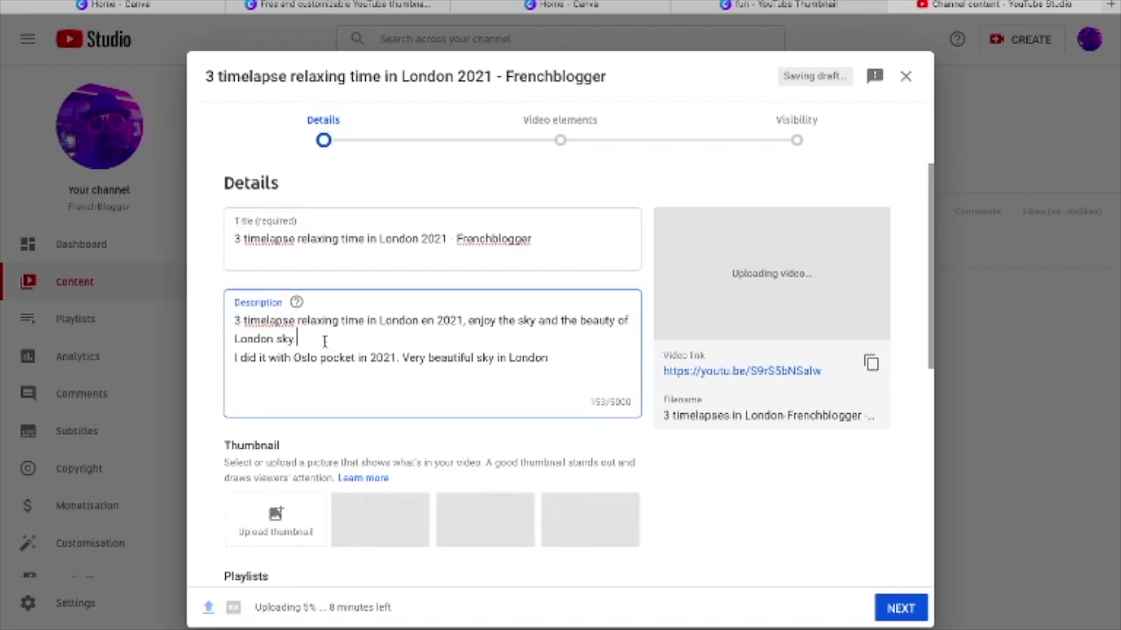
type("It is really r")
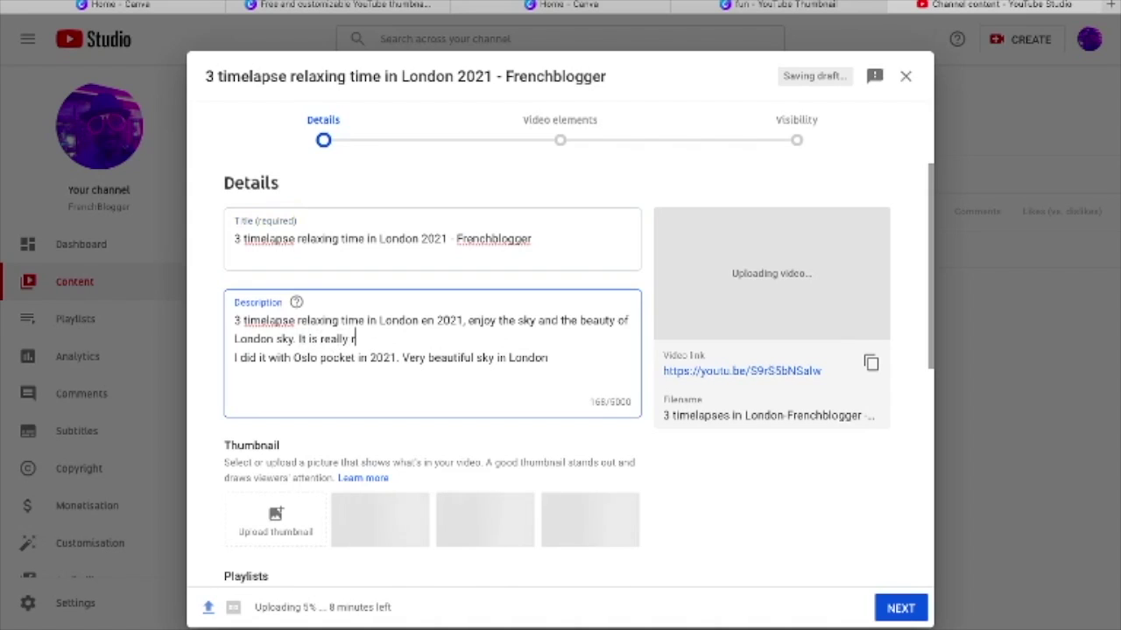
type("elaxing to en")
key("BackSpace")
key("BackSpace")
key("BackSpace")
key("BackSpace")
key("BackSpace")
type("enjoy i")
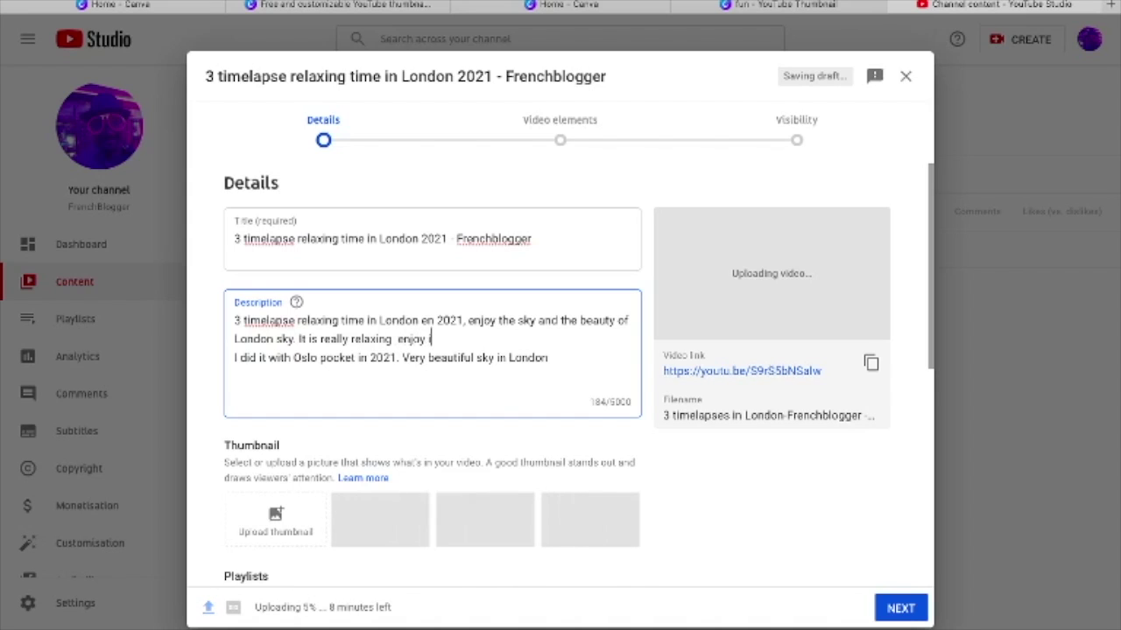
type("t I di")
key("BackSpace")
Continue the description's first paragraph with ". And let me know in the comments if you like it.".
type(". An")
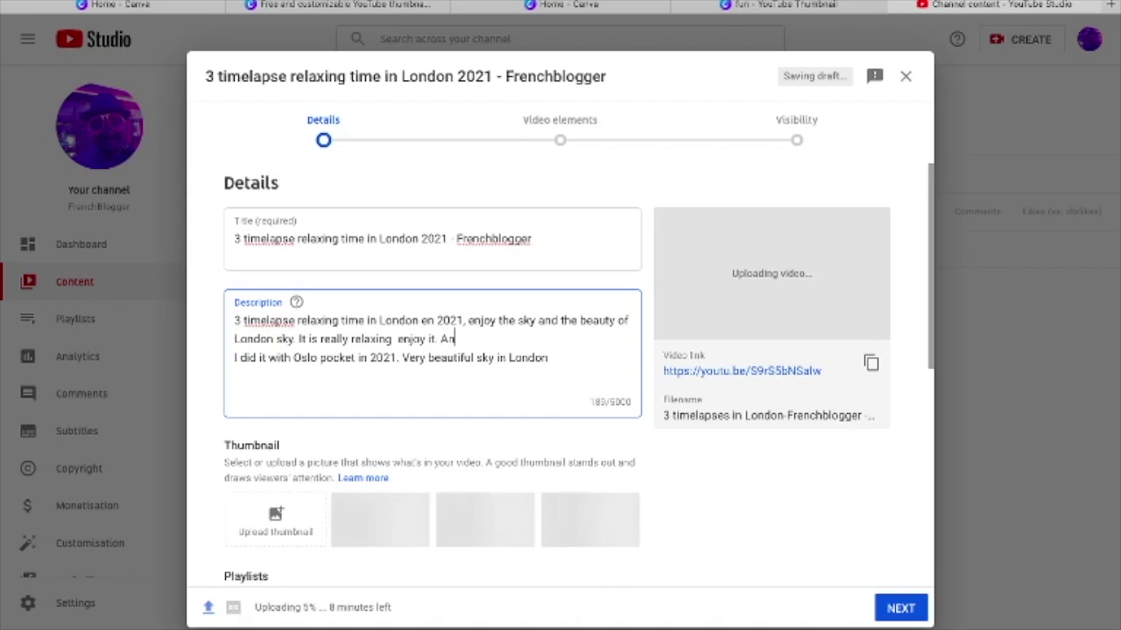
type("d Iet me k")
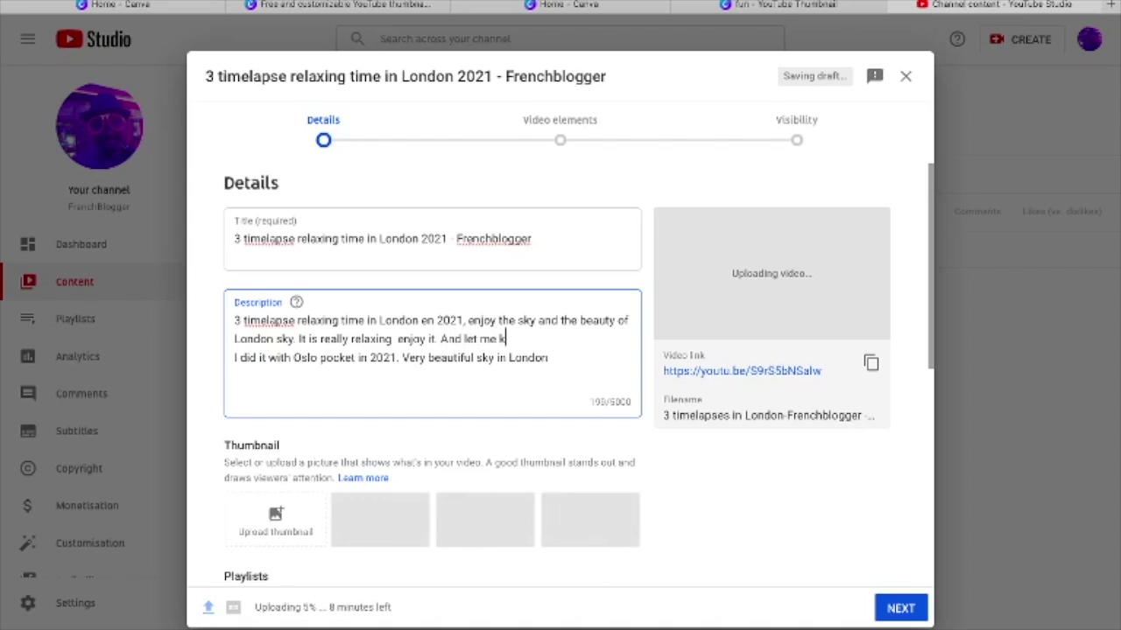
type("now in the comments if ")
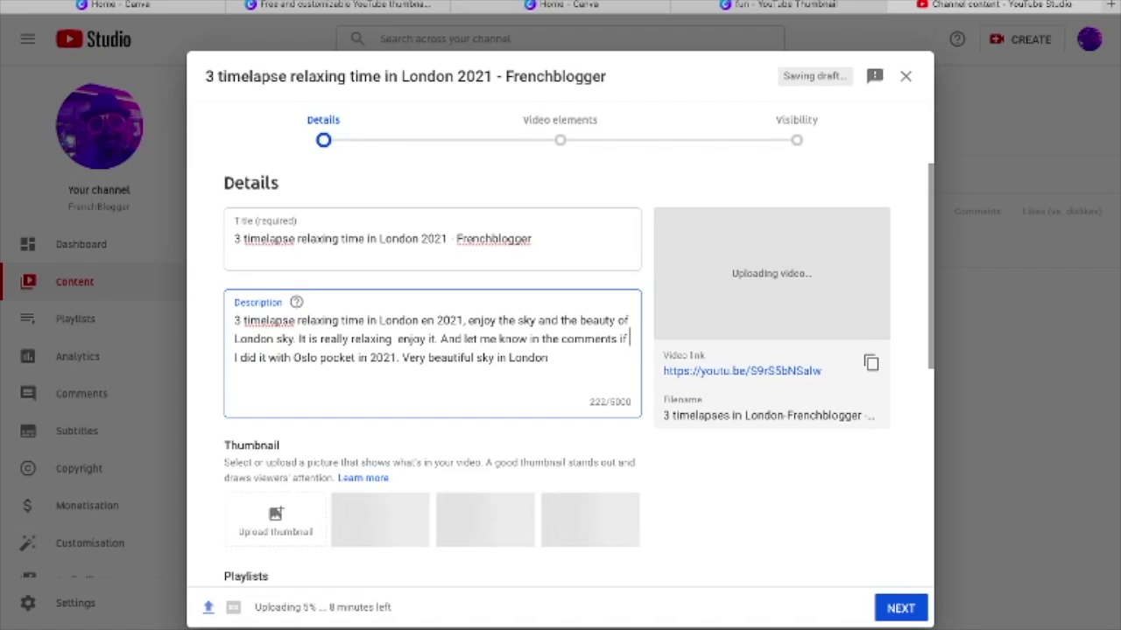
type("you like it")
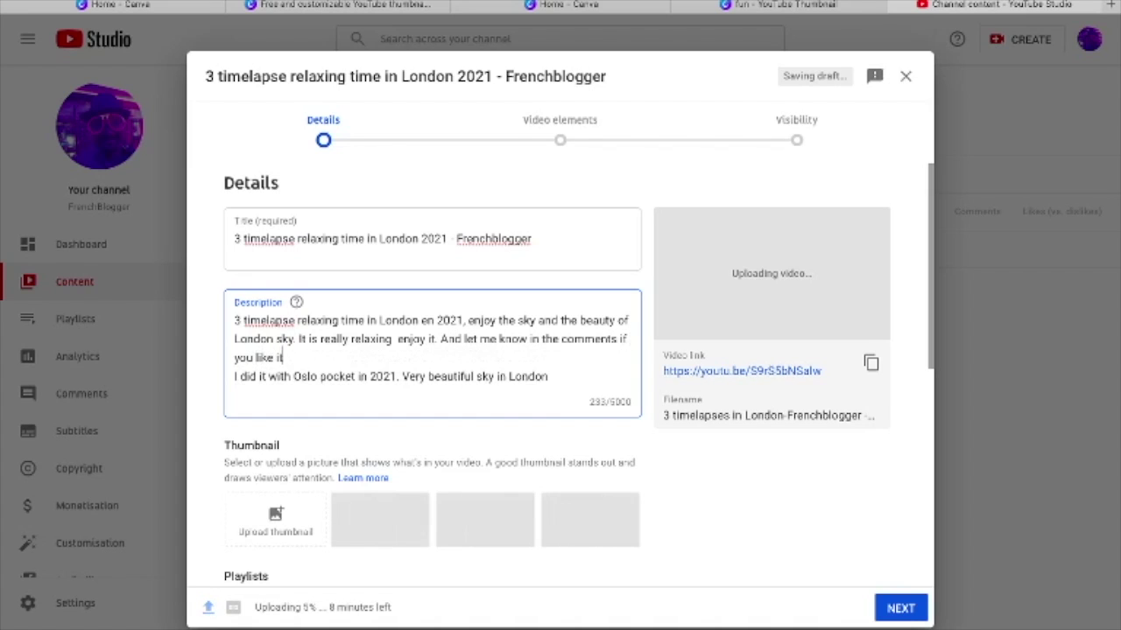
type(".")
Try the "Yes, it's Made for Kids" audience option and return to "No, it's not Made for Kids".
left_click_drag(934, 357, 900, 542)
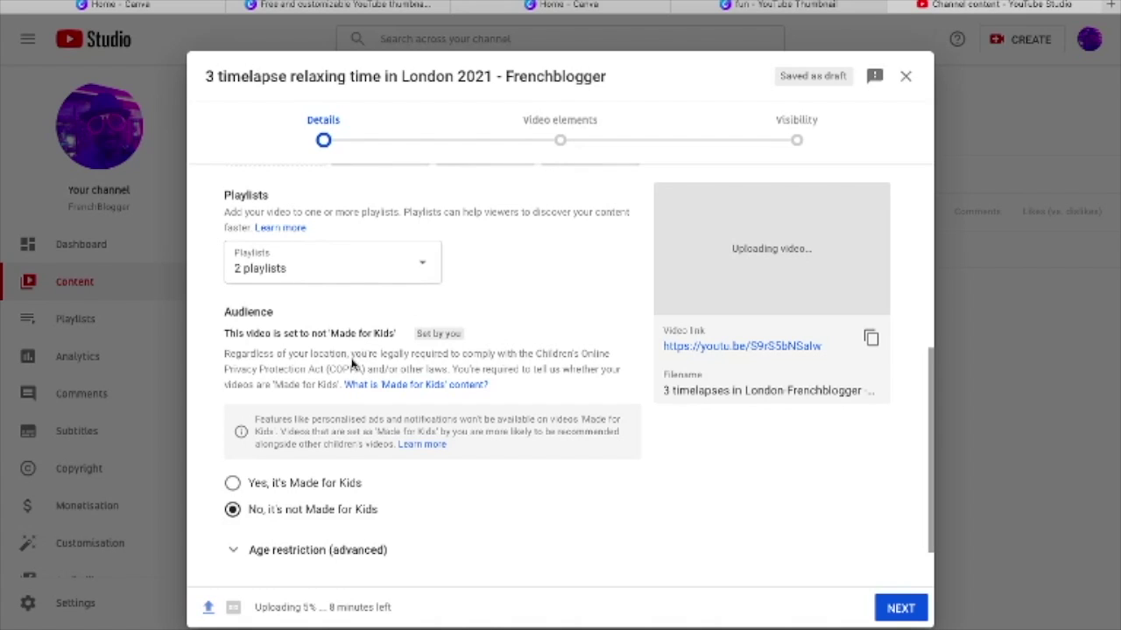
left_click(233, 484)
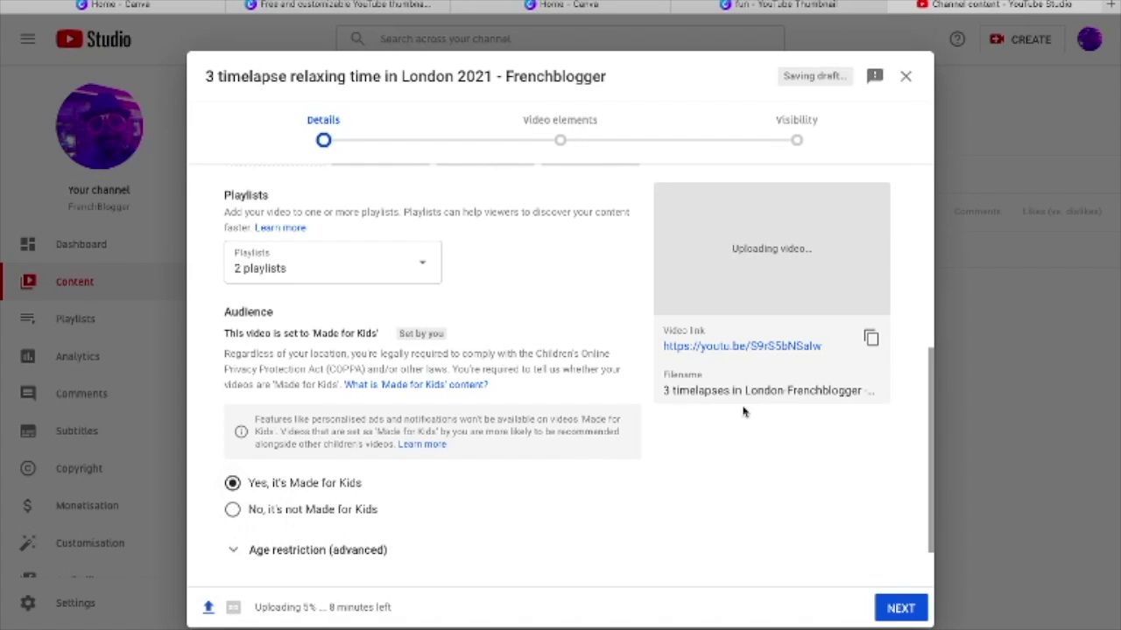
left_click_drag(928, 448, 930, 506)
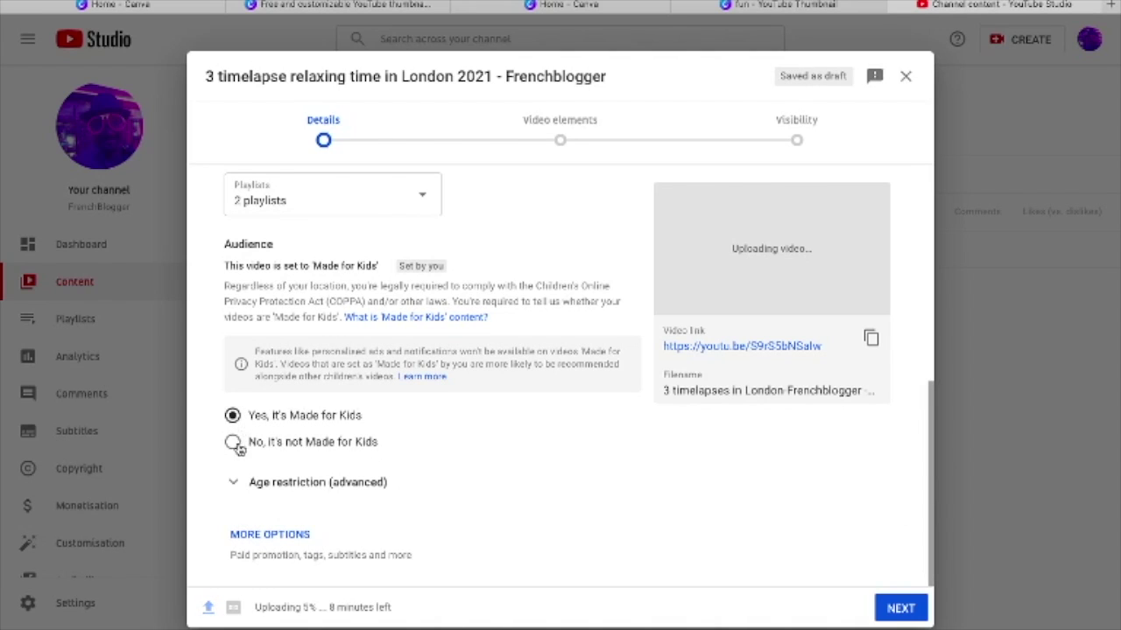
left_click(233, 443)
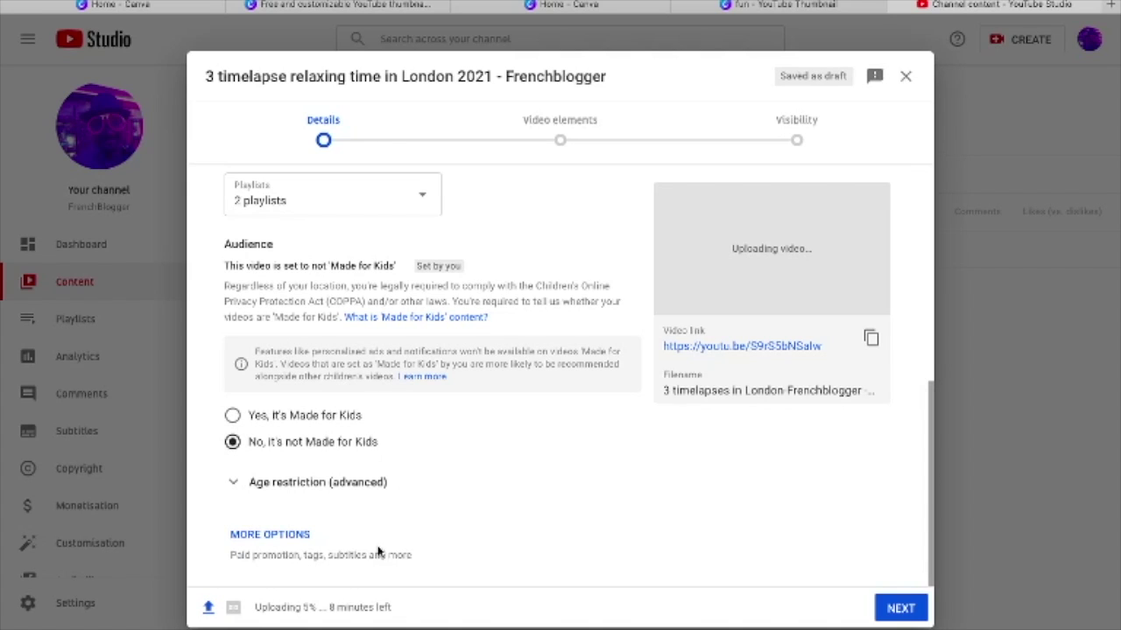
Expand the additional video options and go to the empty Tags field.
left_click(282, 535)
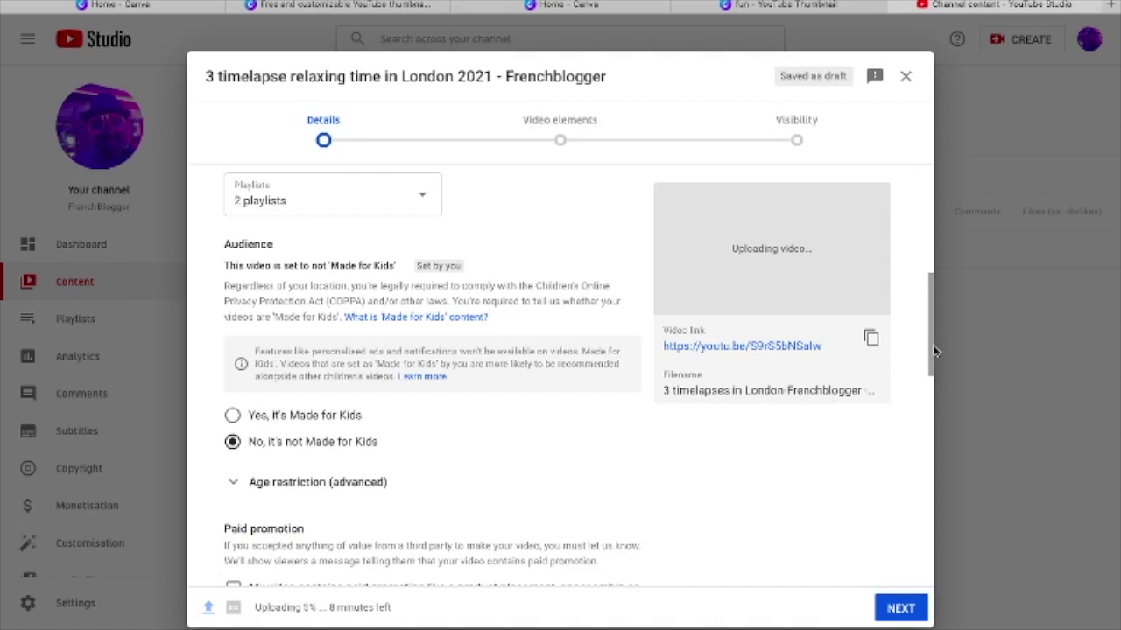
left_click_drag(932, 353, 954, 443)
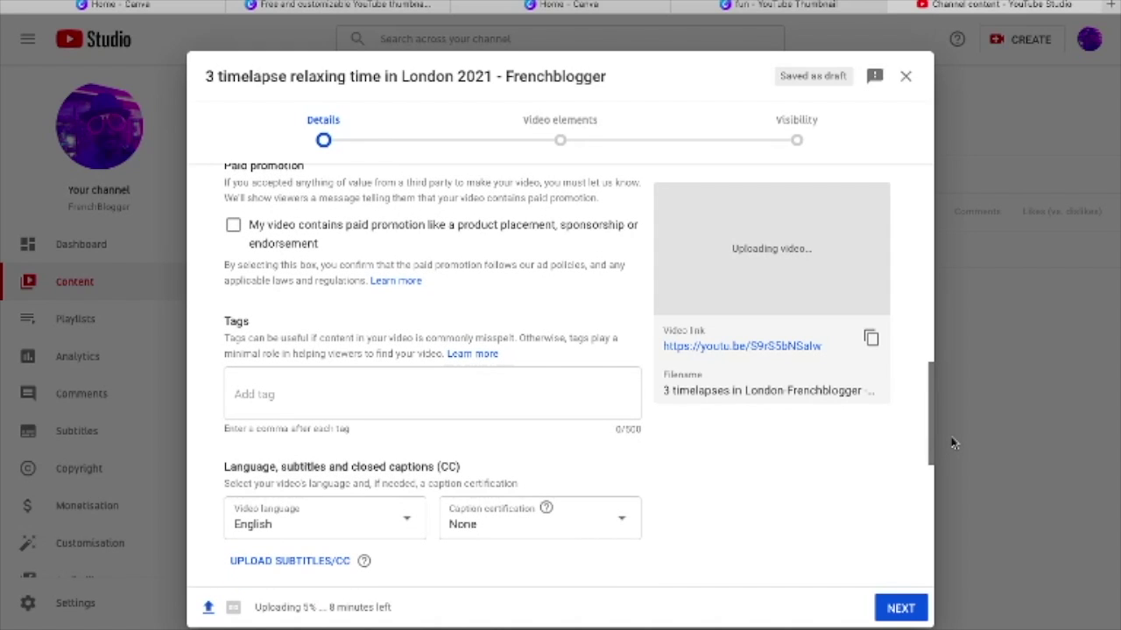
left_click_drag(953, 443, 954, 446)
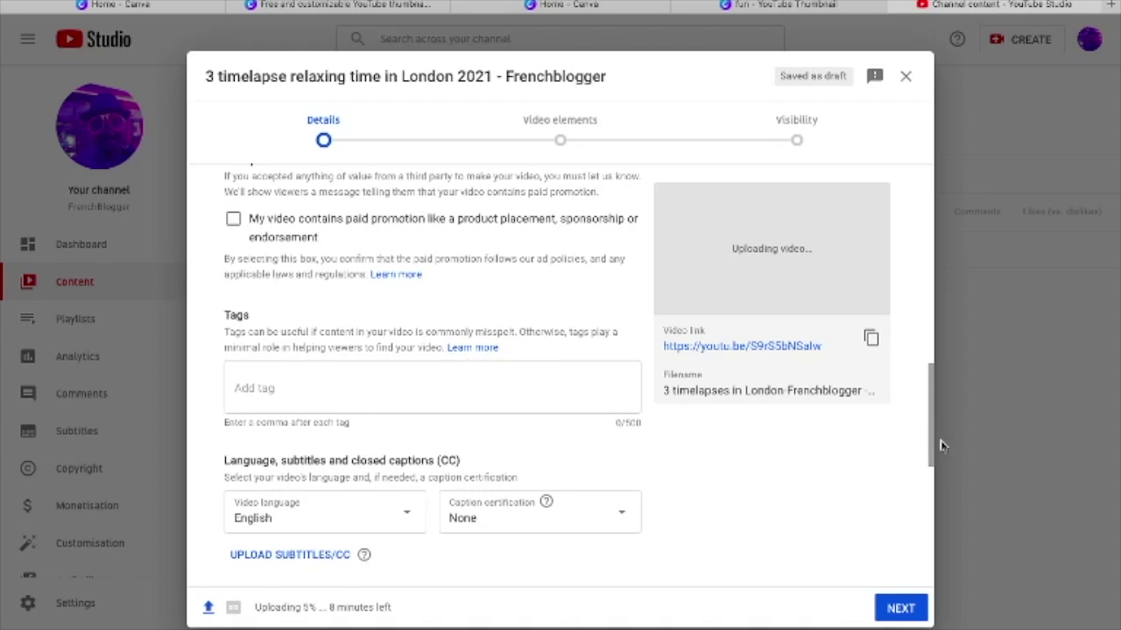
left_click_drag(933, 444, 933, 450)
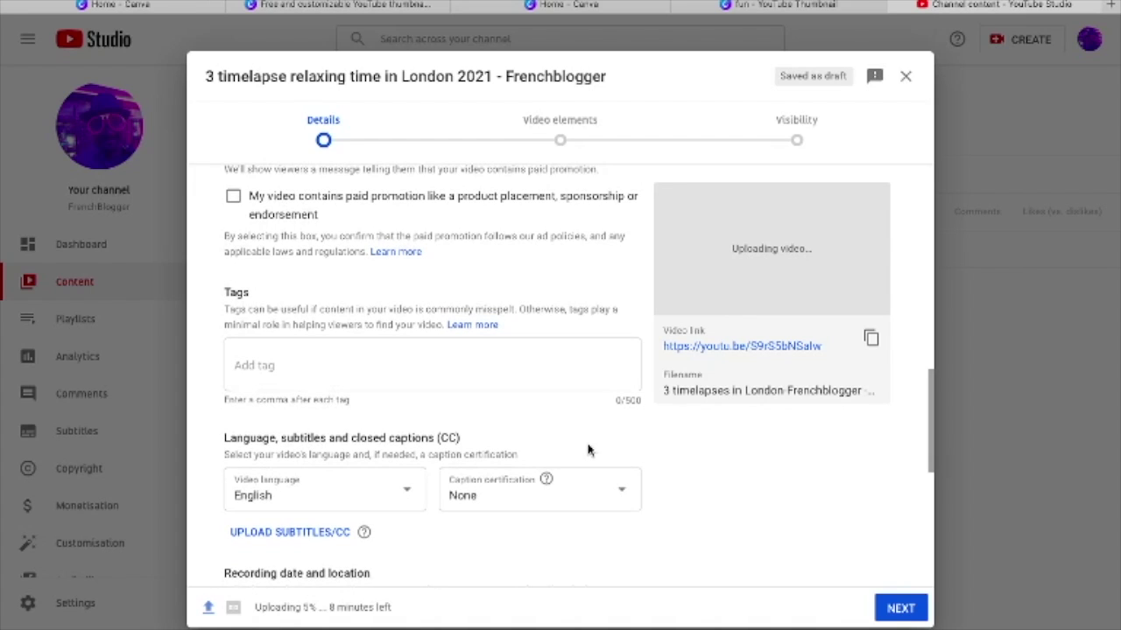
left_click(514, 366)
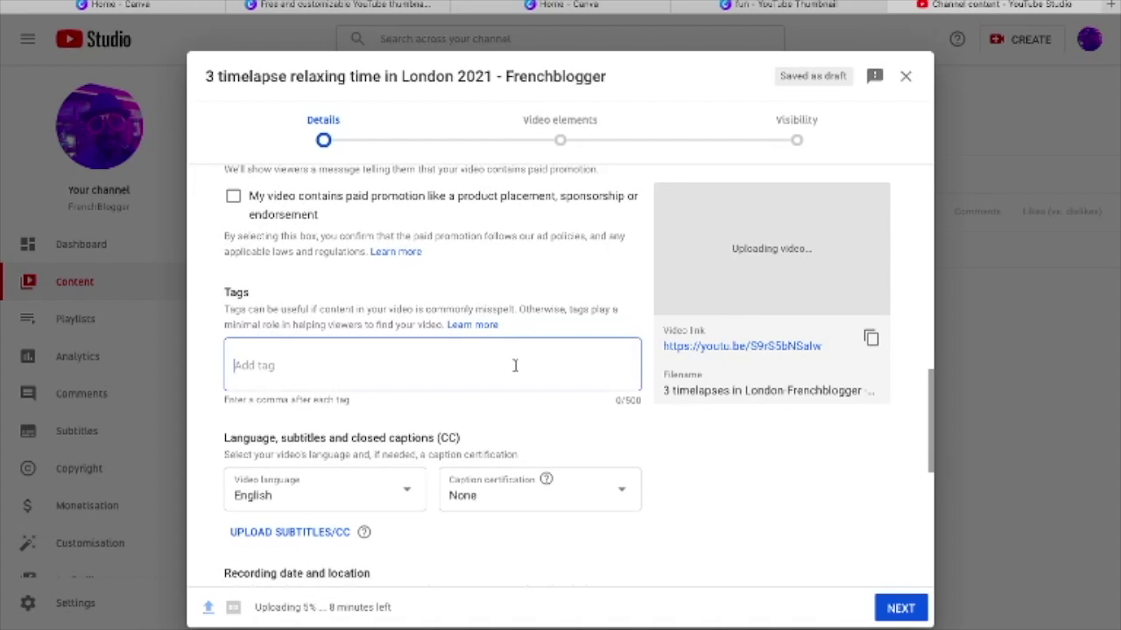
Copy the whole description into the tags and remove the overlong tag starting with "enjoy the sky and the beauty of London sky".
left_click(933, 395)
left_click_drag(933, 396, 917, 211)
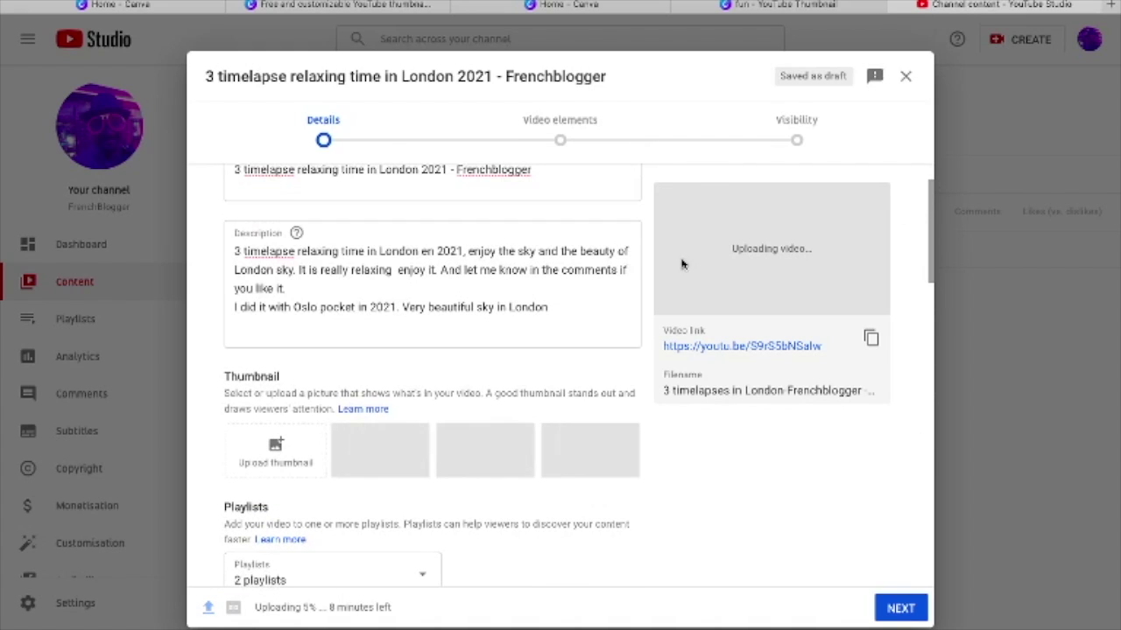
left_click_drag(551, 307, 236, 253)
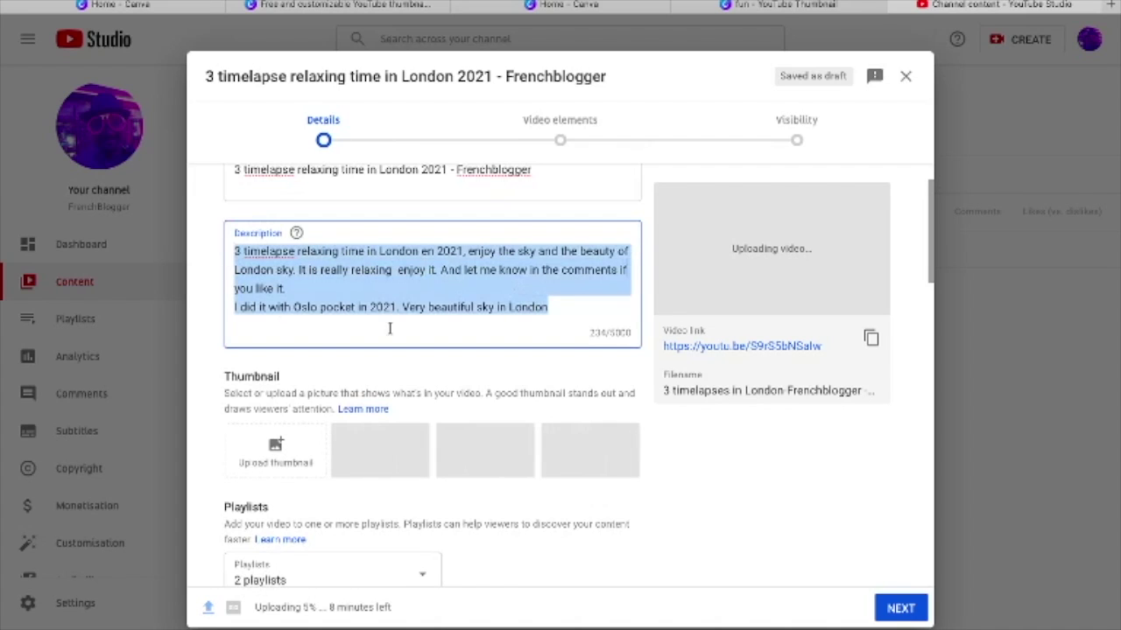
left_click(933, 267)
left_click_drag(933, 267, 660, 450)
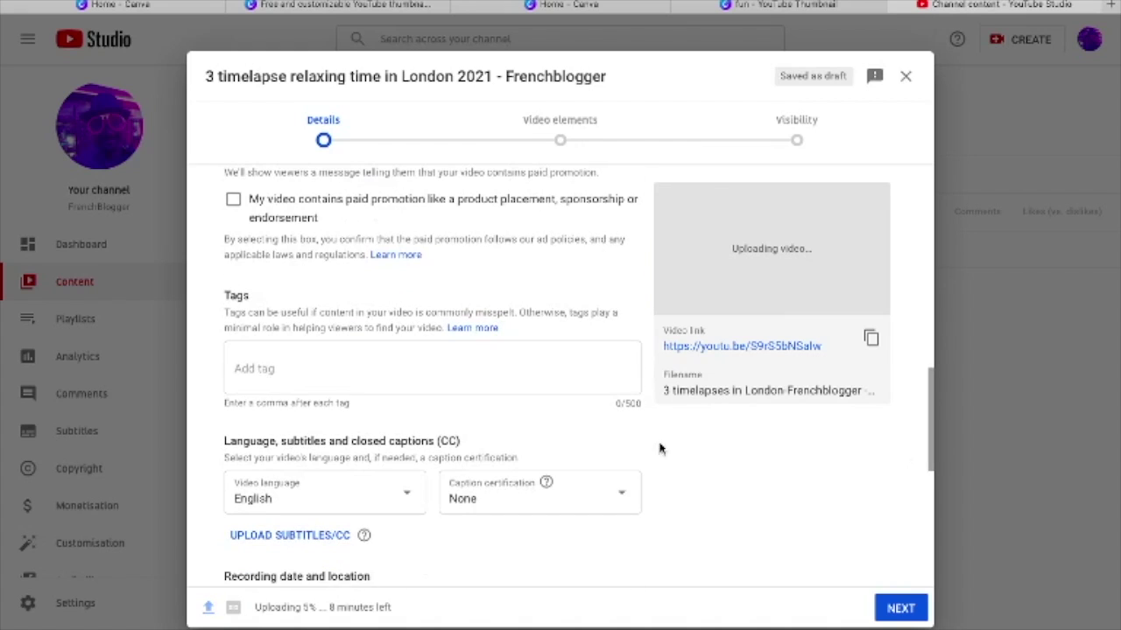
left_click(565, 368)
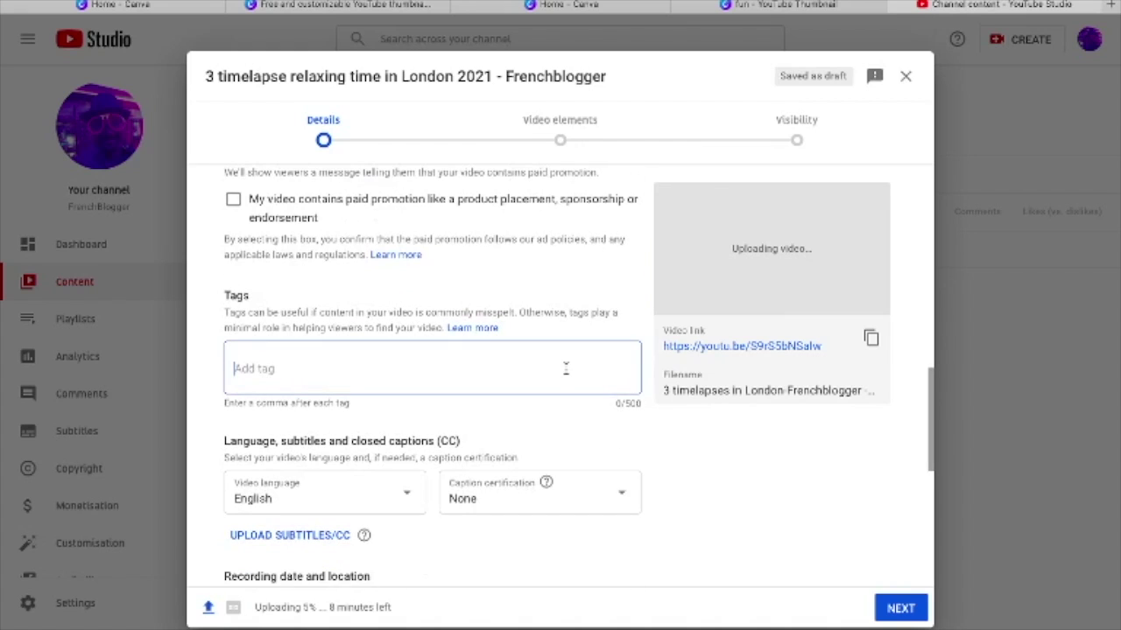
key("ctrl+v")
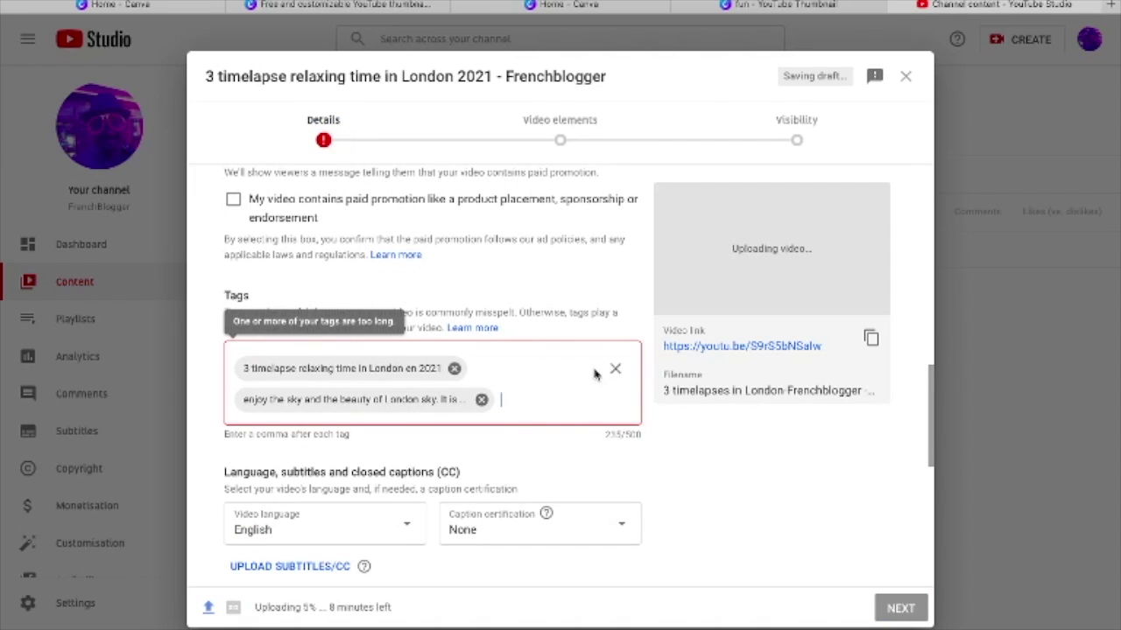
left_click(481, 399)
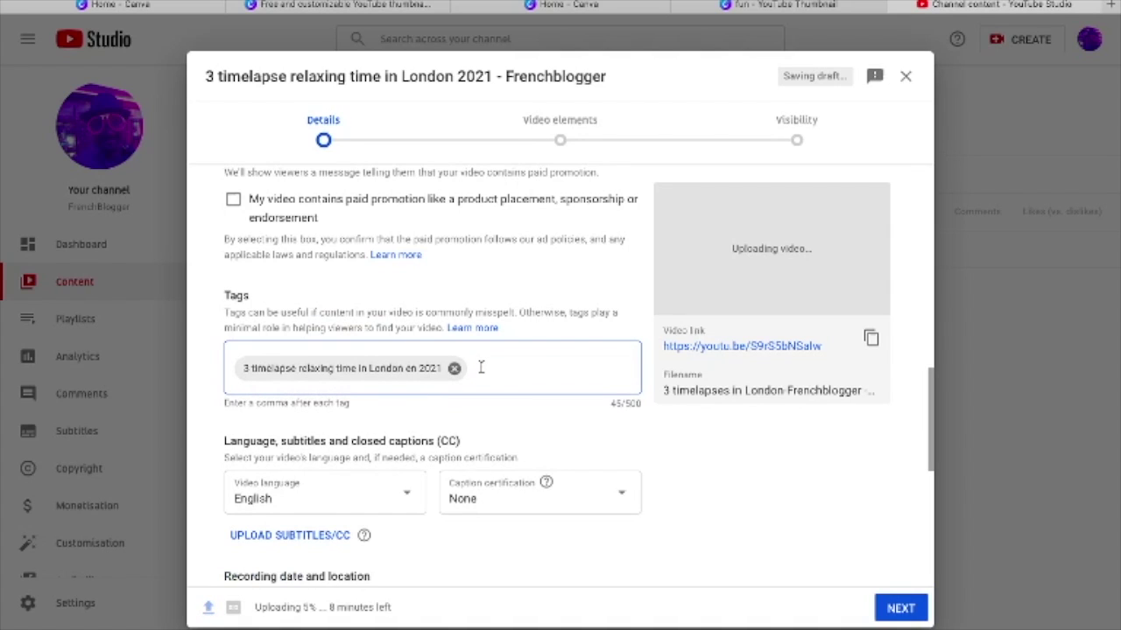
Add the tags "timelapse", "timelapse 2021" and "timelapse in London" to the video.
type("me")
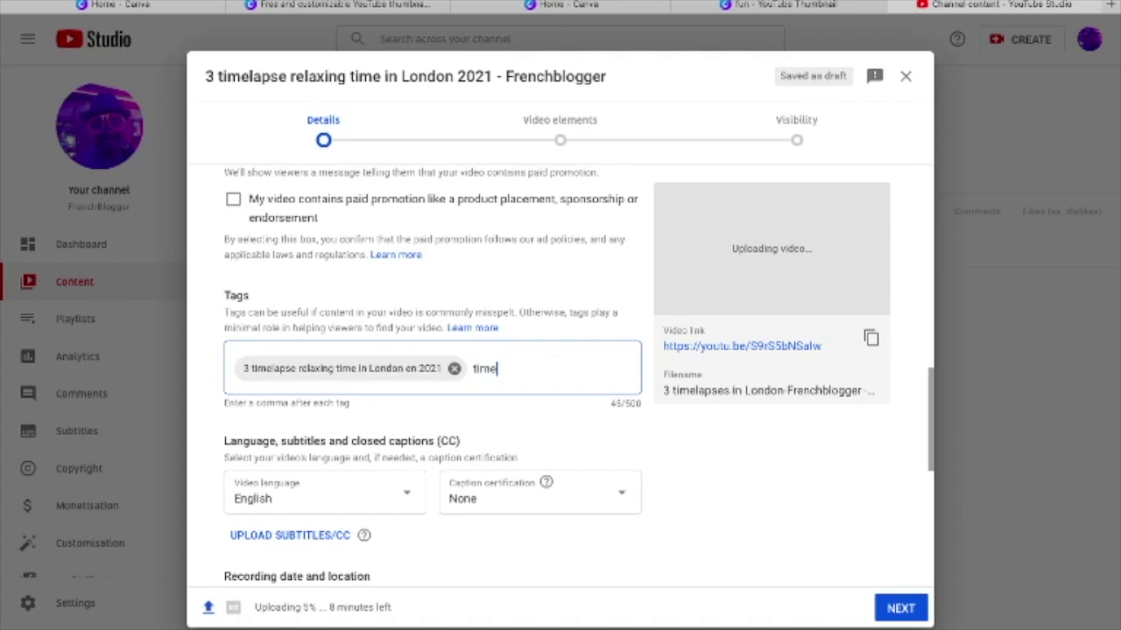
type("lapse,")
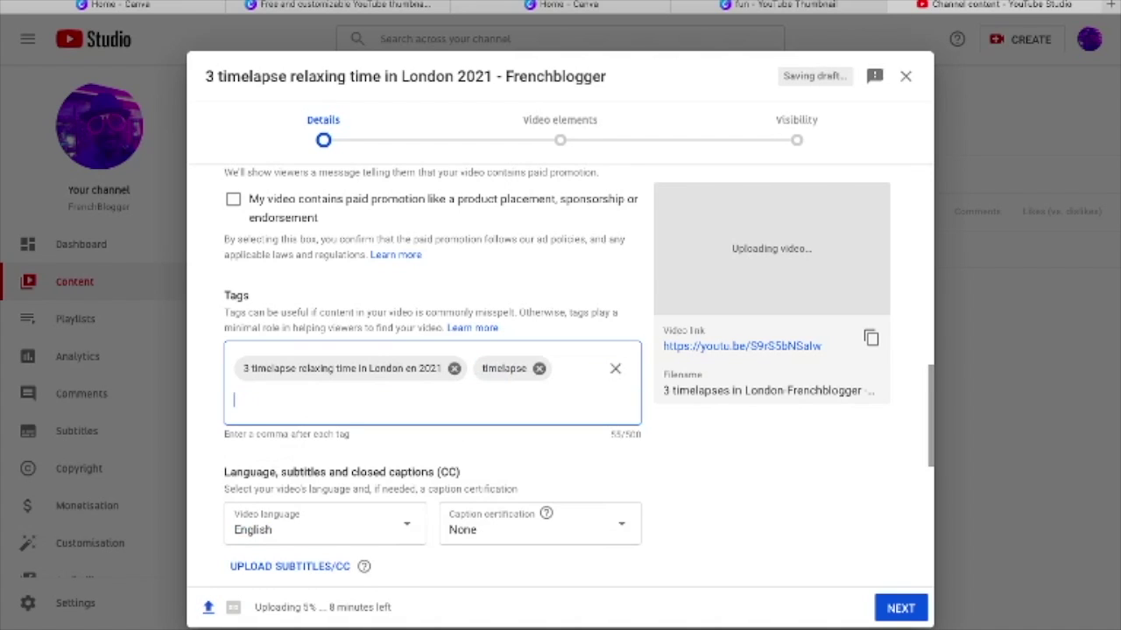
type("timelapse ")
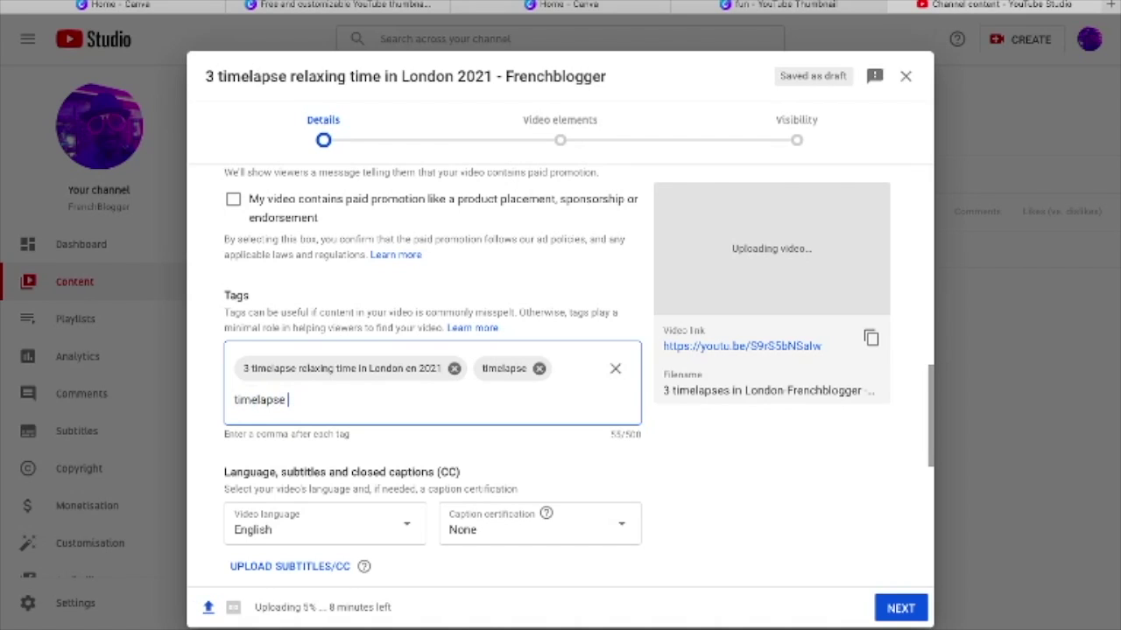
type("02011,")
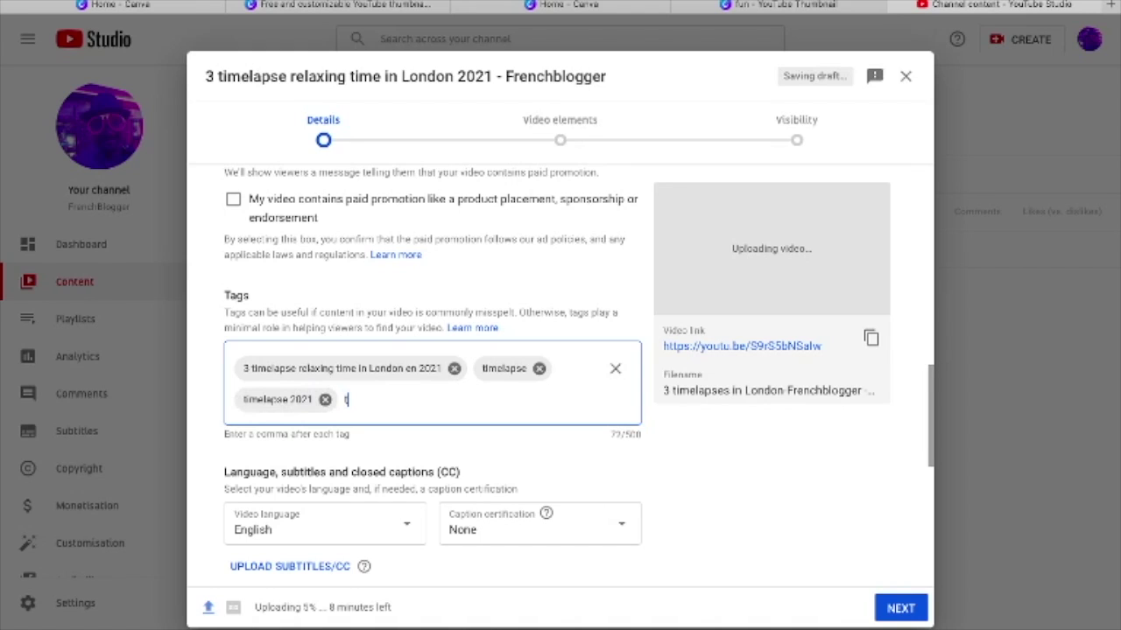
type("timelapse in London")
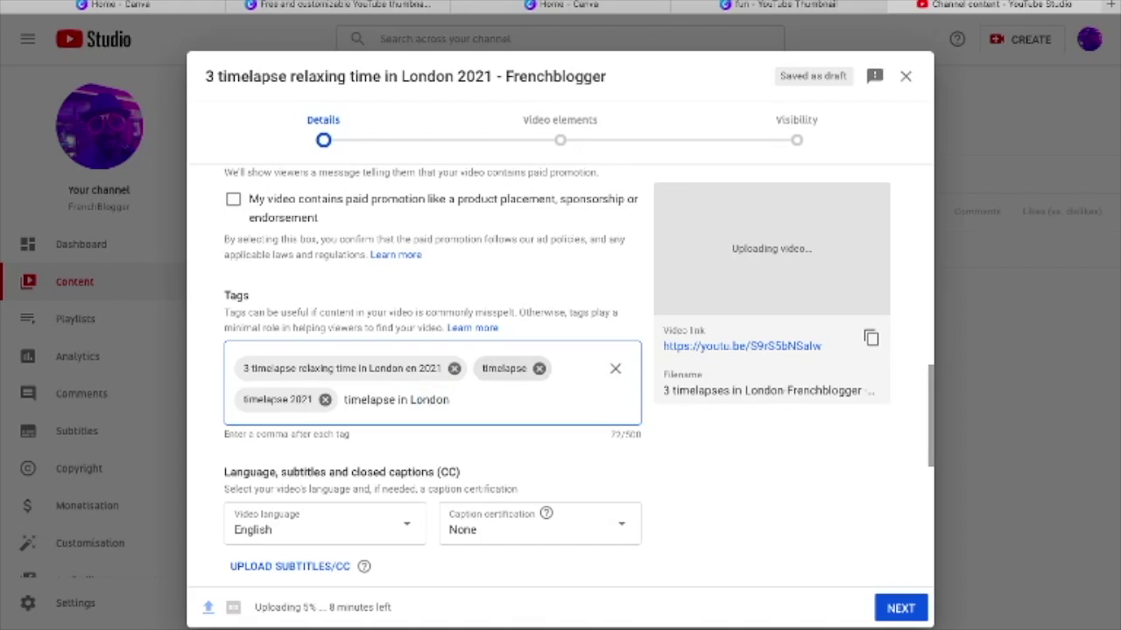
key("Return")
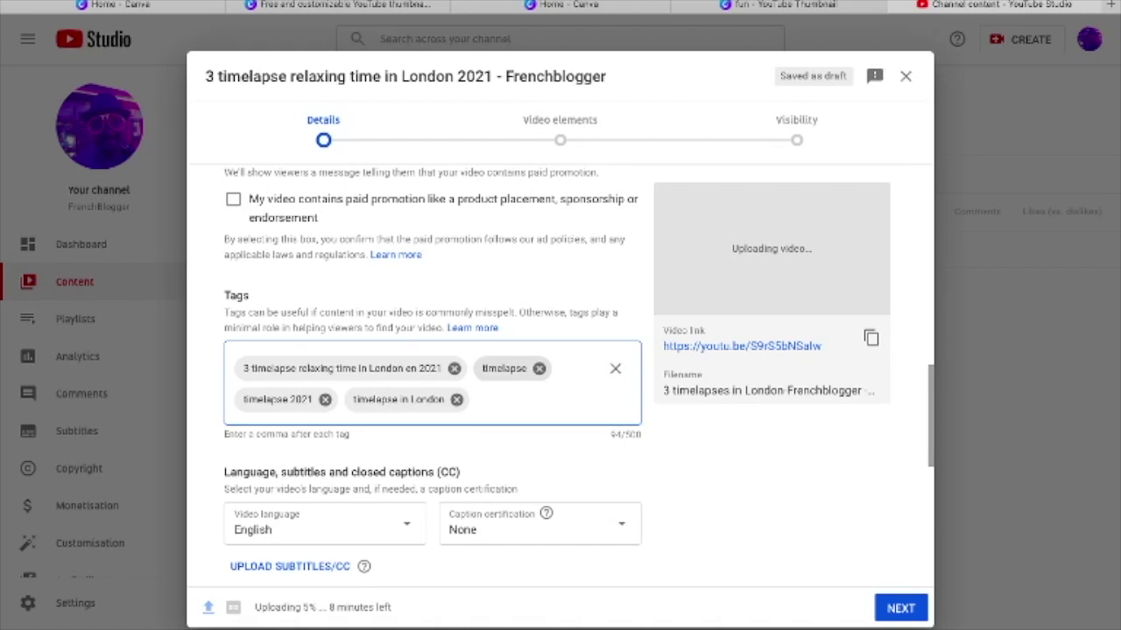
Add the tags "relaxing London", "London Frenchblogger" and "Frenchblogger" to the video.
type("relaxing Lond")
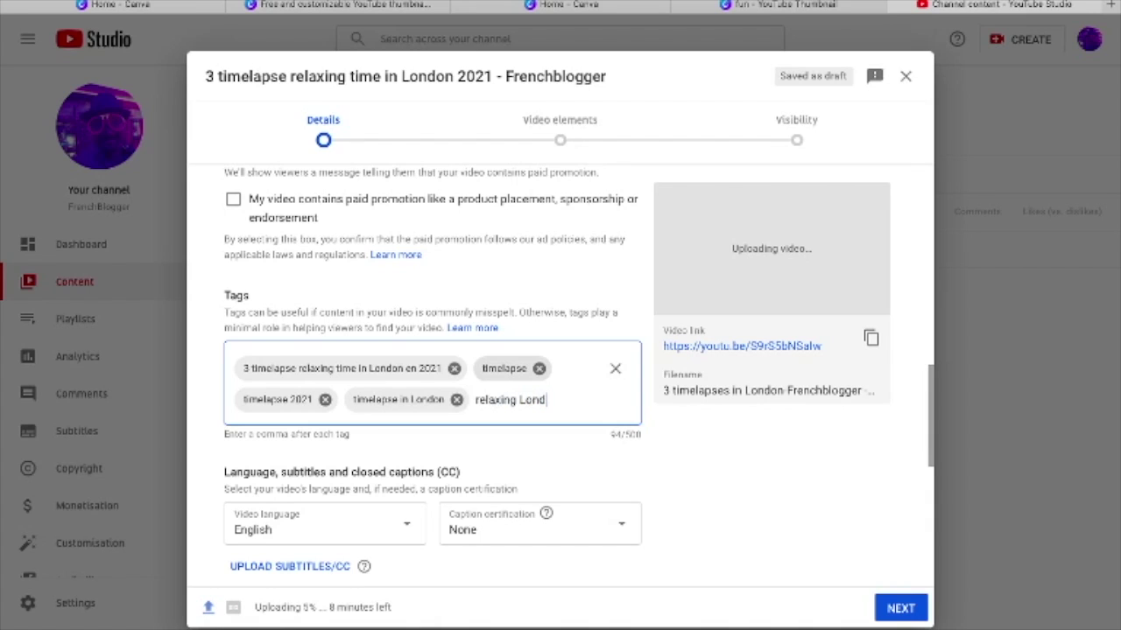
type("on,")
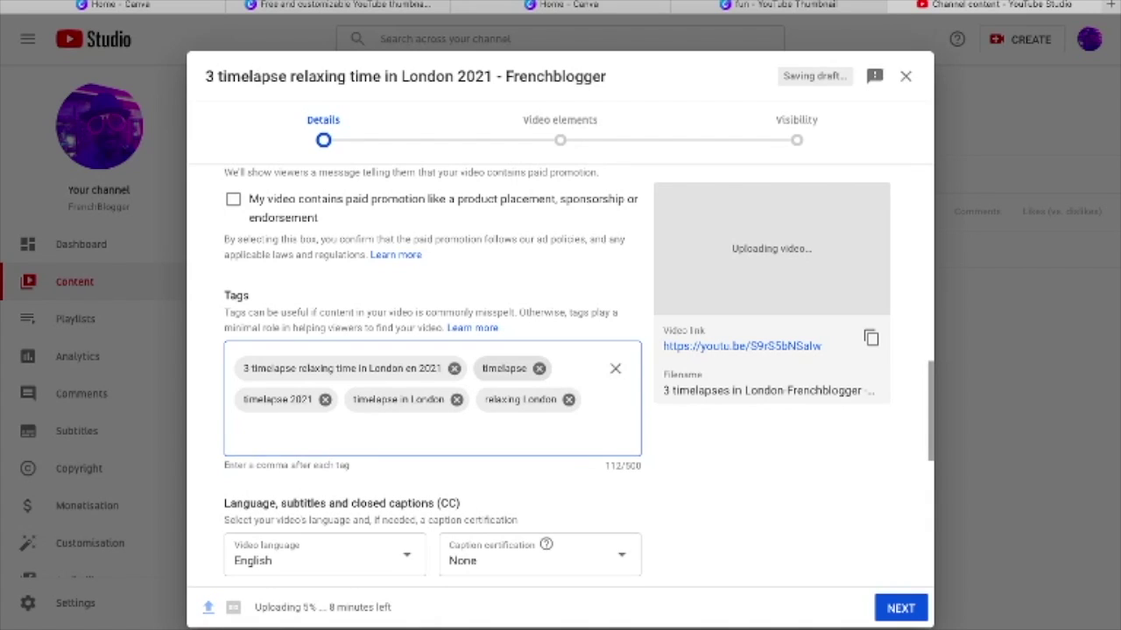
type("London")
type(" French")
type("blogg")
type("er,")
type("Frenchbloff")
key("BackSpace")
key("BackSpace")
type("gger")
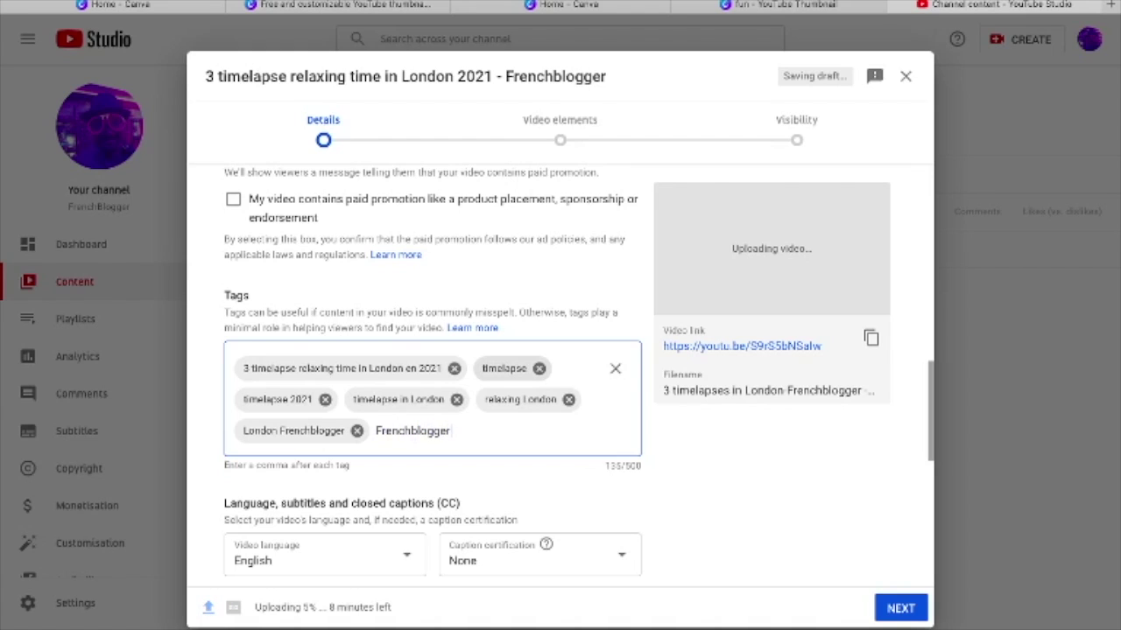
type(",")
Add the tag "blogger in London" to the video.
type("blogge")
type("r in London")
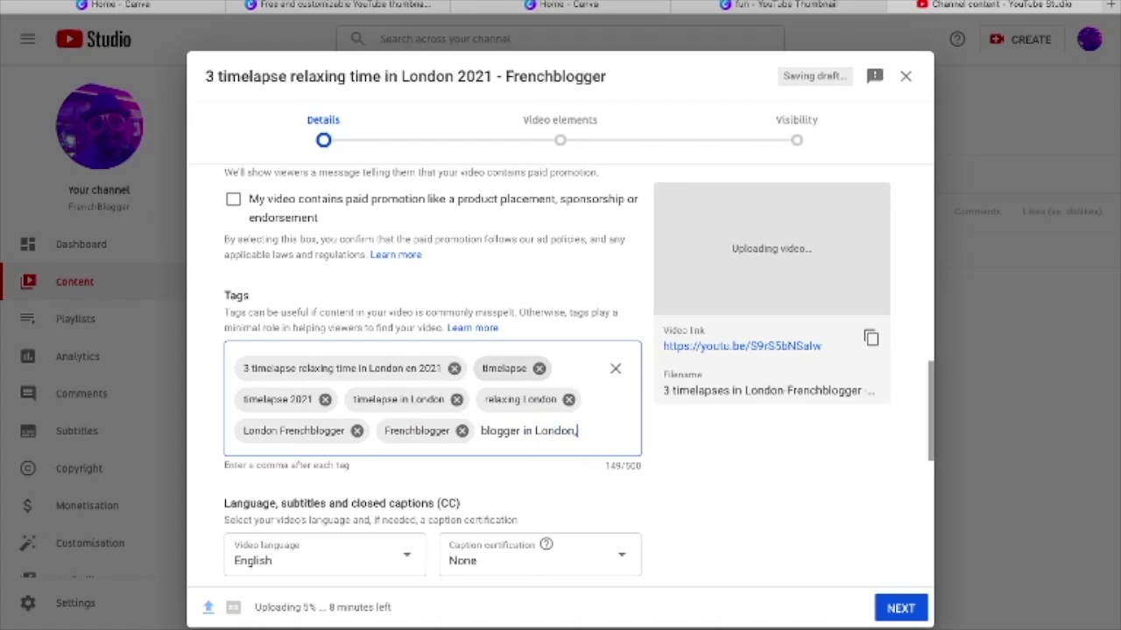
type(",")
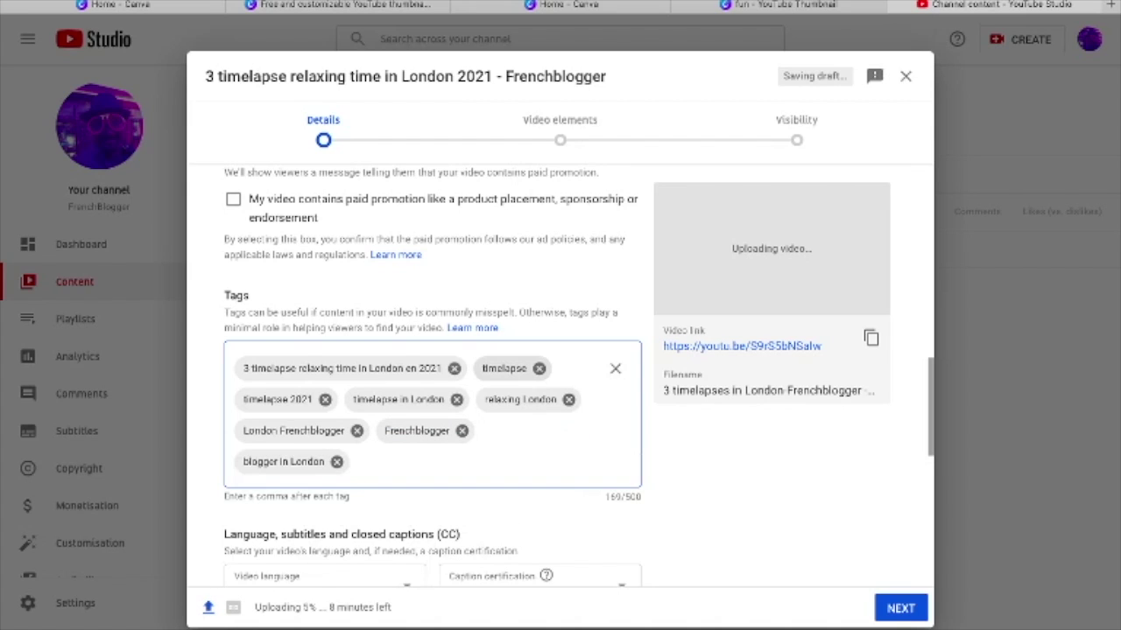
Add the tags "3 time-lapse in 2021", "relaxing time" and "timelapse music" to the video.
type("3 timelpase")
key("BackSpace")
key("BackSpace")
key("BackSpace")
key("BackSpace")
key("BackSpace")
type("-lapse ")
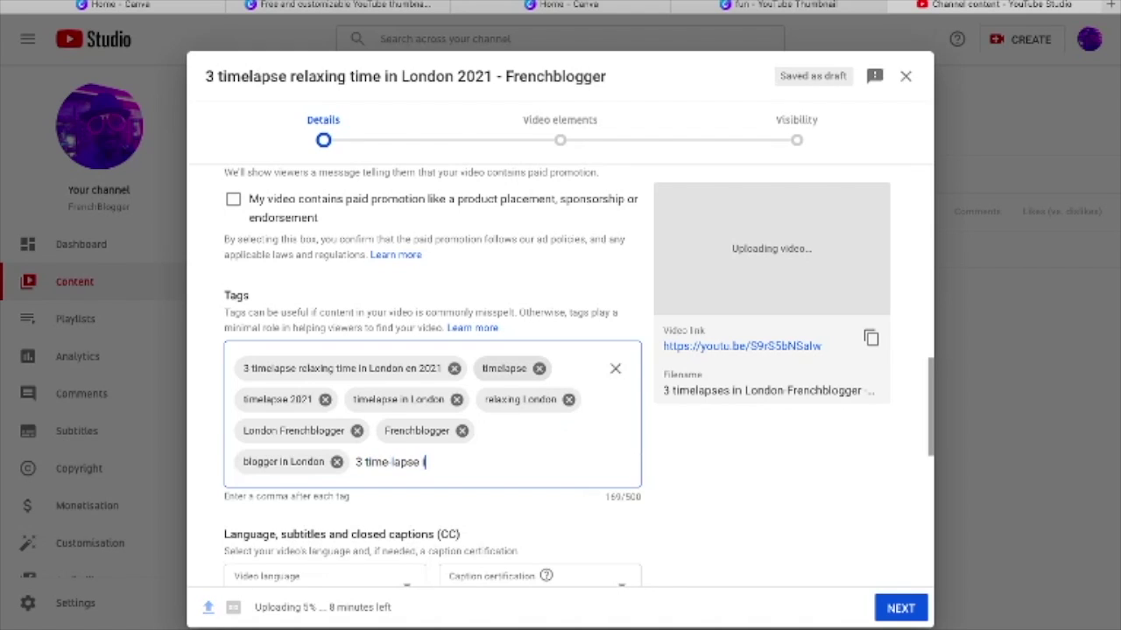
type("in 2021")
key("Return")
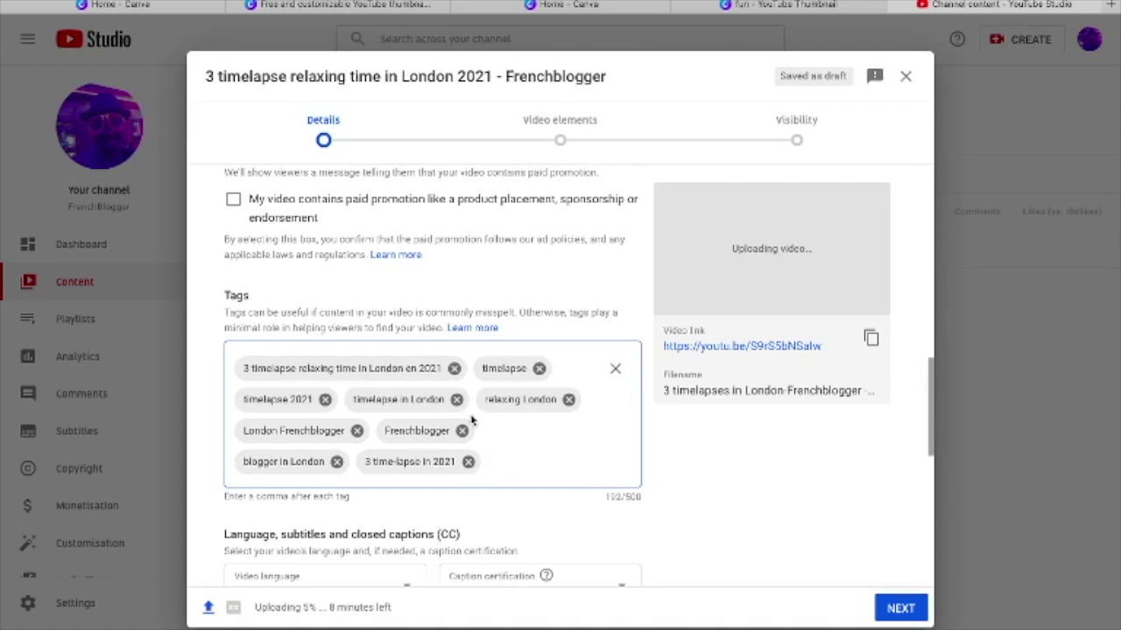
type("relaxing time,timela")
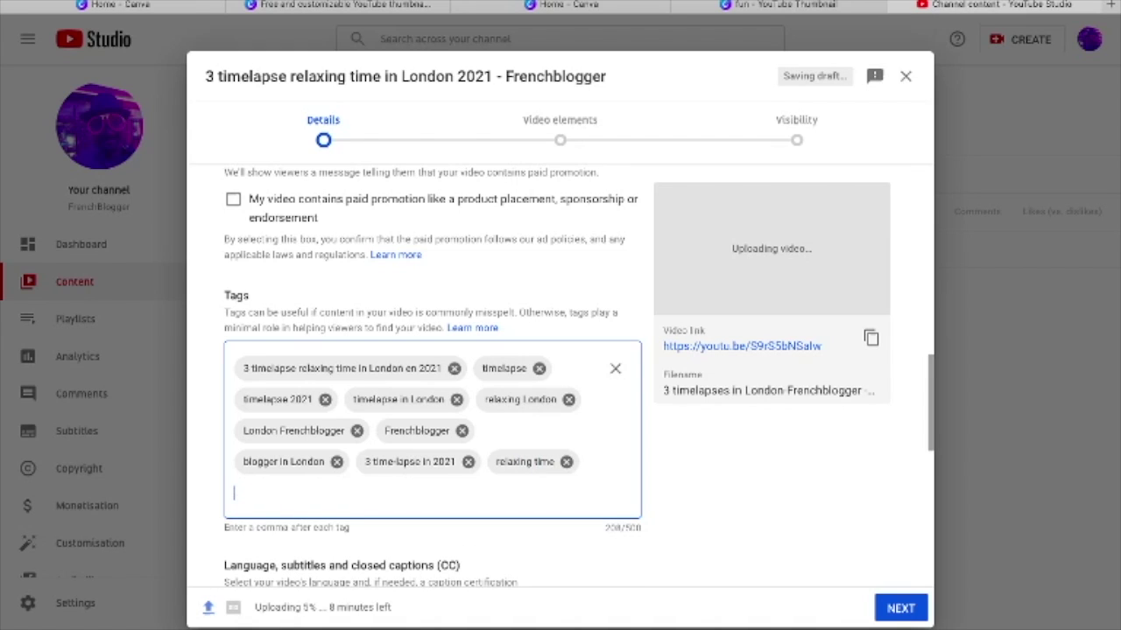
type("pse music,")
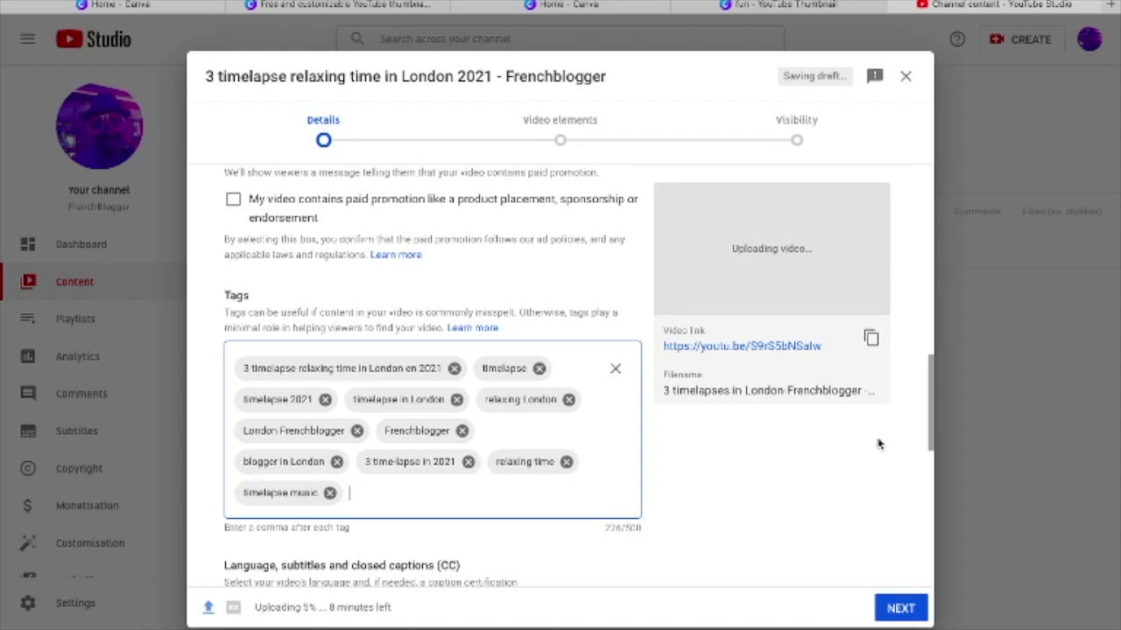
Look through the caption certification options for the video.
left_click_drag(928, 433, 926, 492)
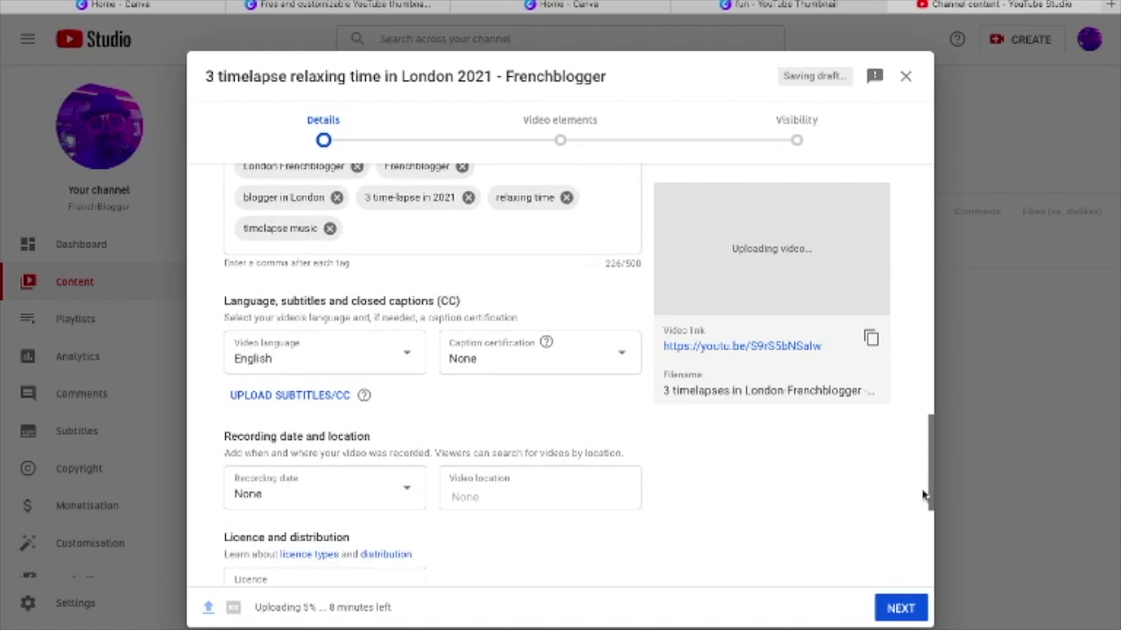
left_click(564, 372)
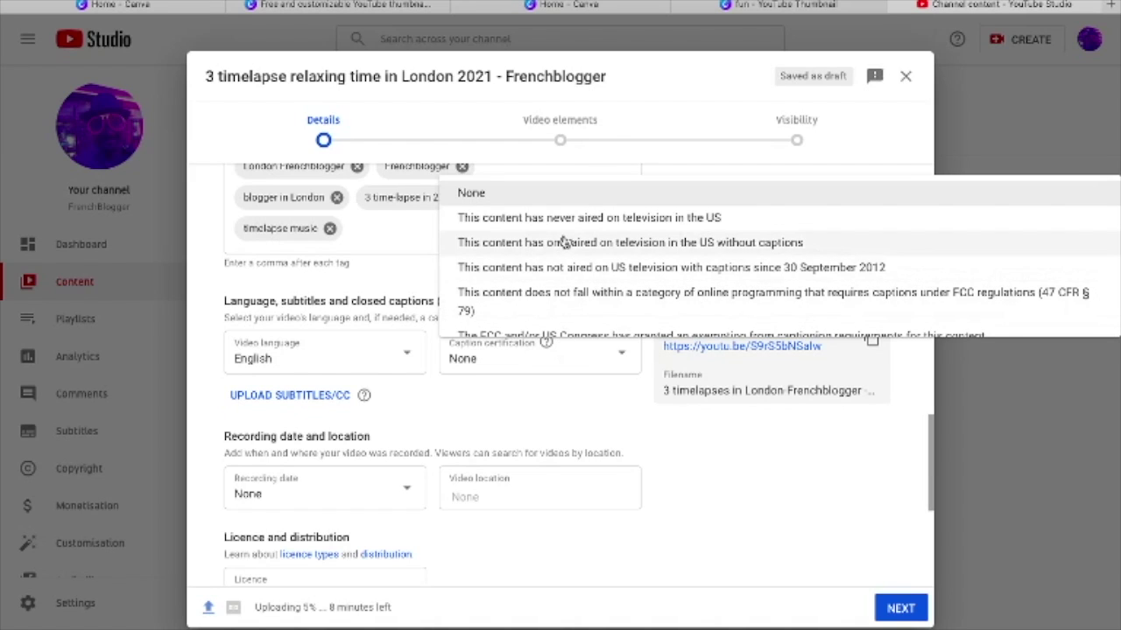
left_click(543, 393)
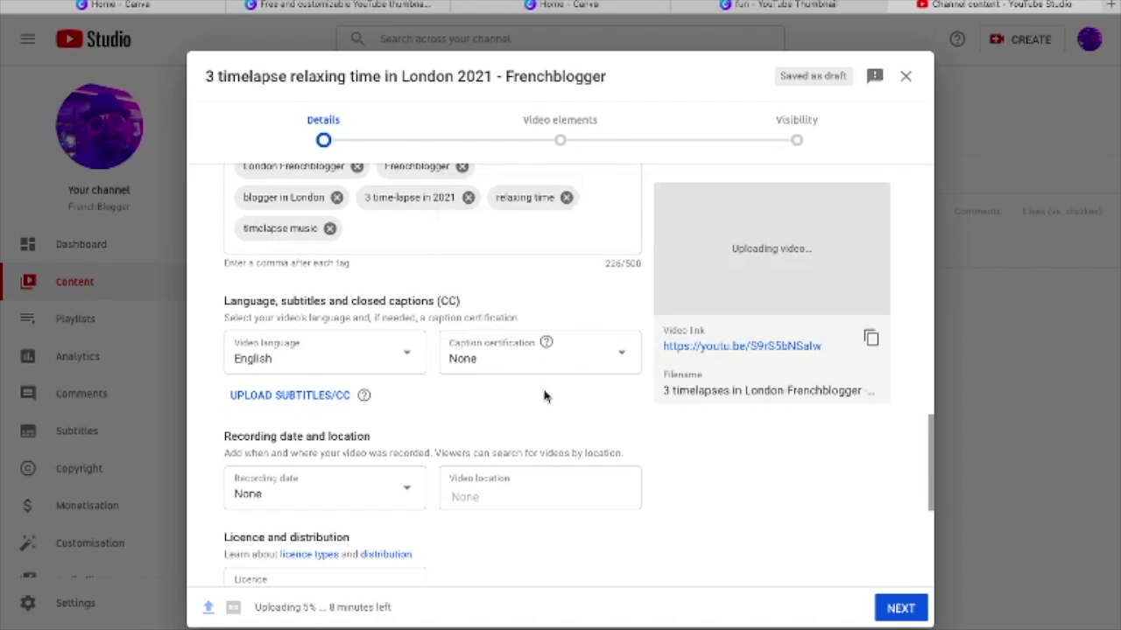
Set the recording date to 21 Jan 2021 and the video location to London Eye, London.
left_click(344, 494)
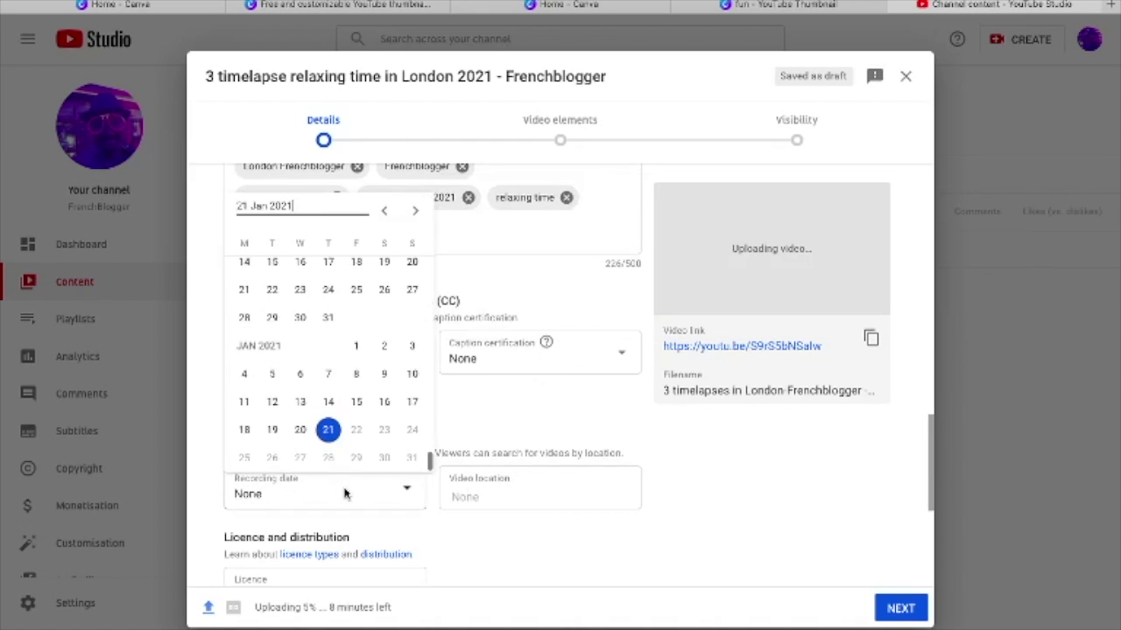
left_click(328, 428)
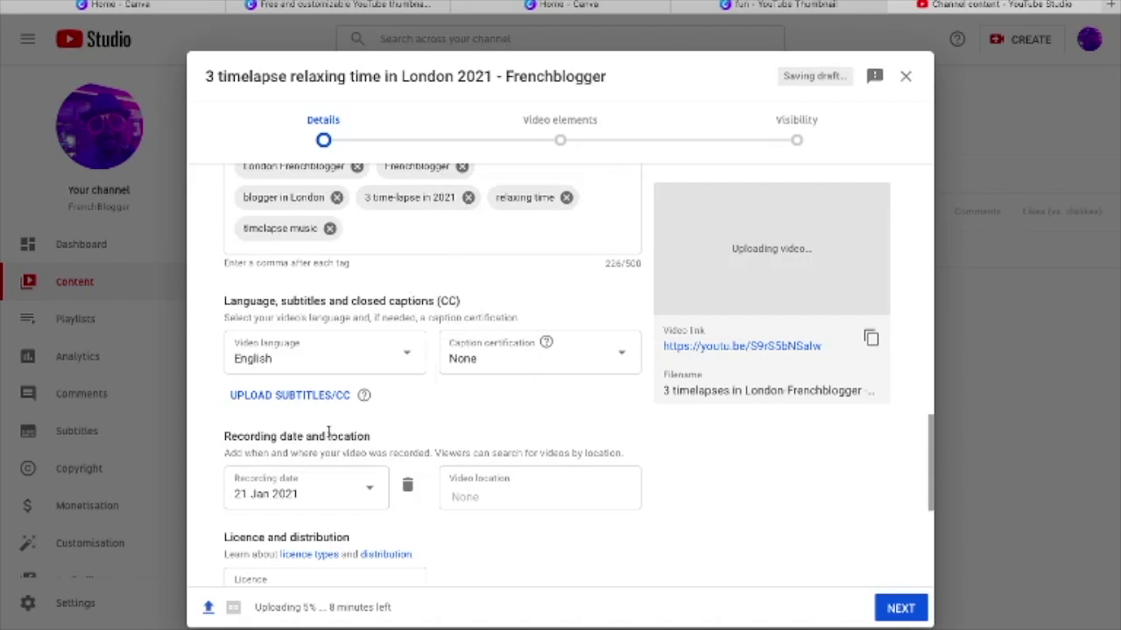
left_click(492, 491)
type("London")
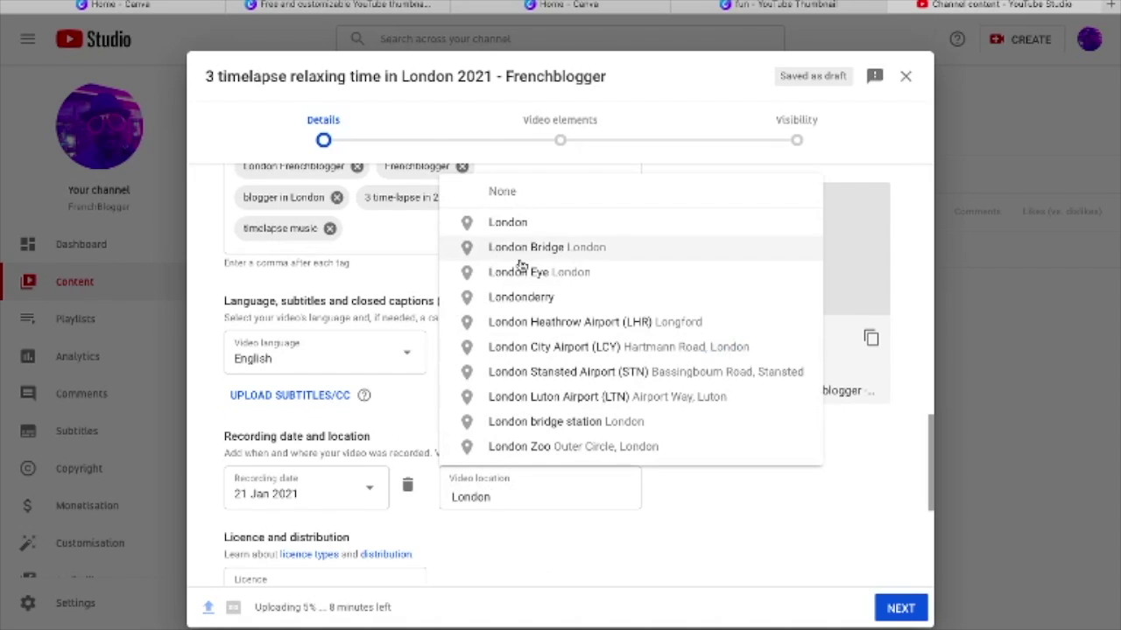
left_click(522, 274)
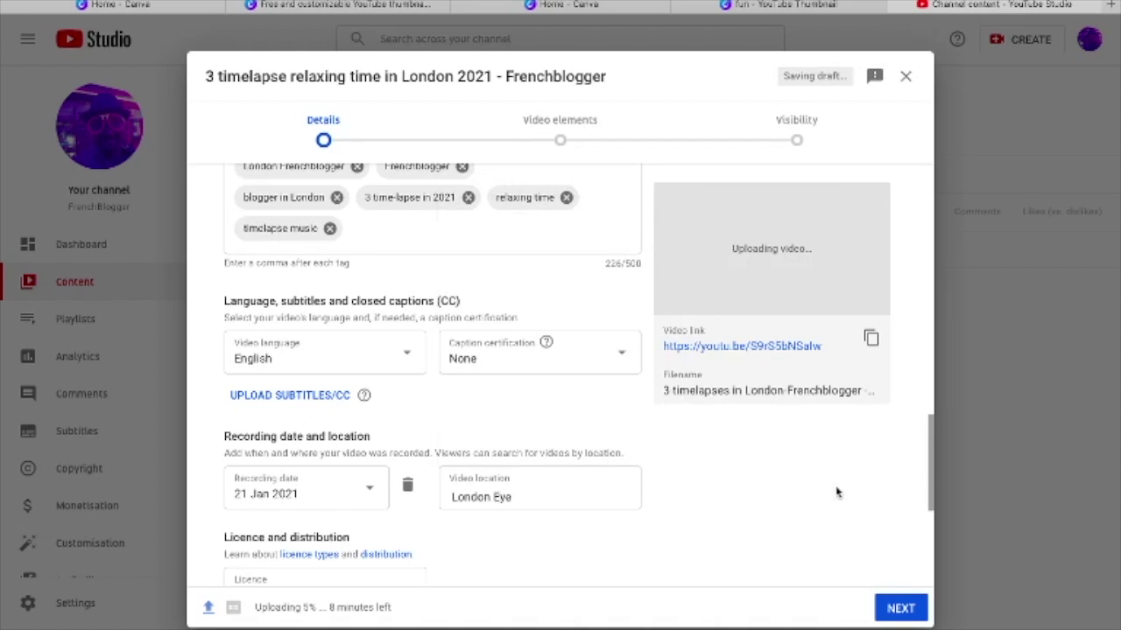
Review the licence choices and select Creative Commons – Attribution for the video.
left_click_drag(930, 460, 917, 536)
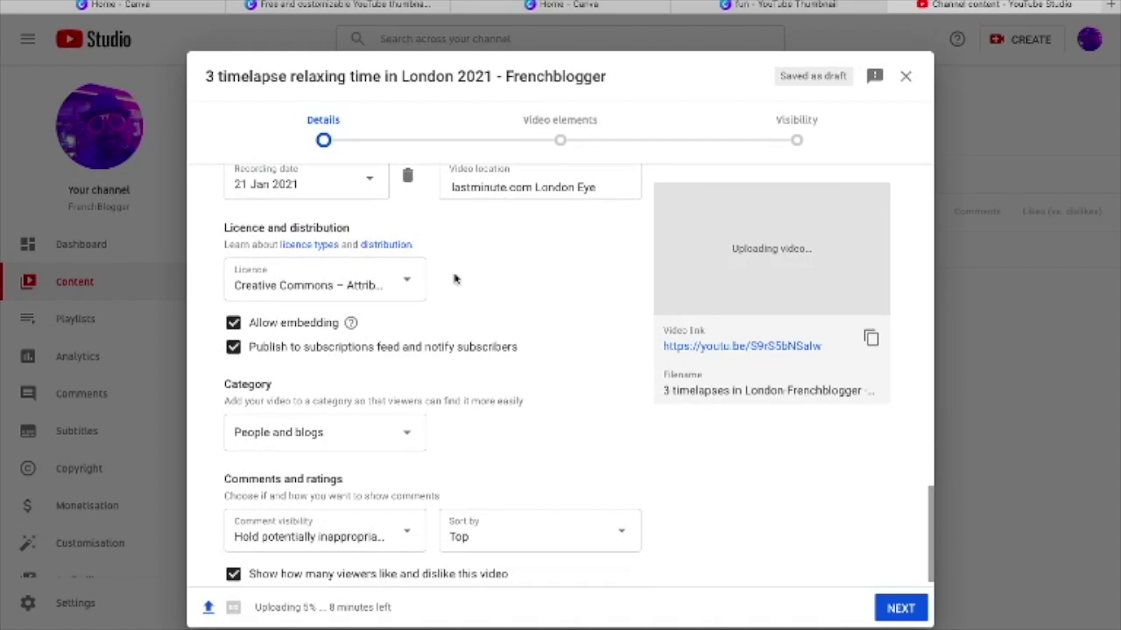
left_click(410, 281)
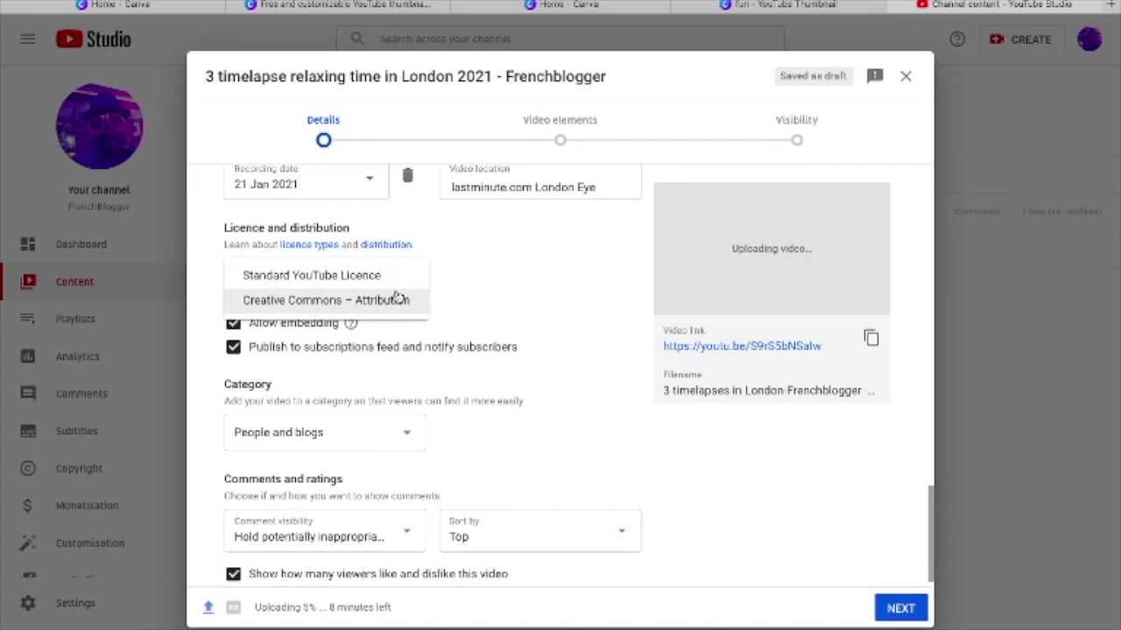
left_click(385, 304)
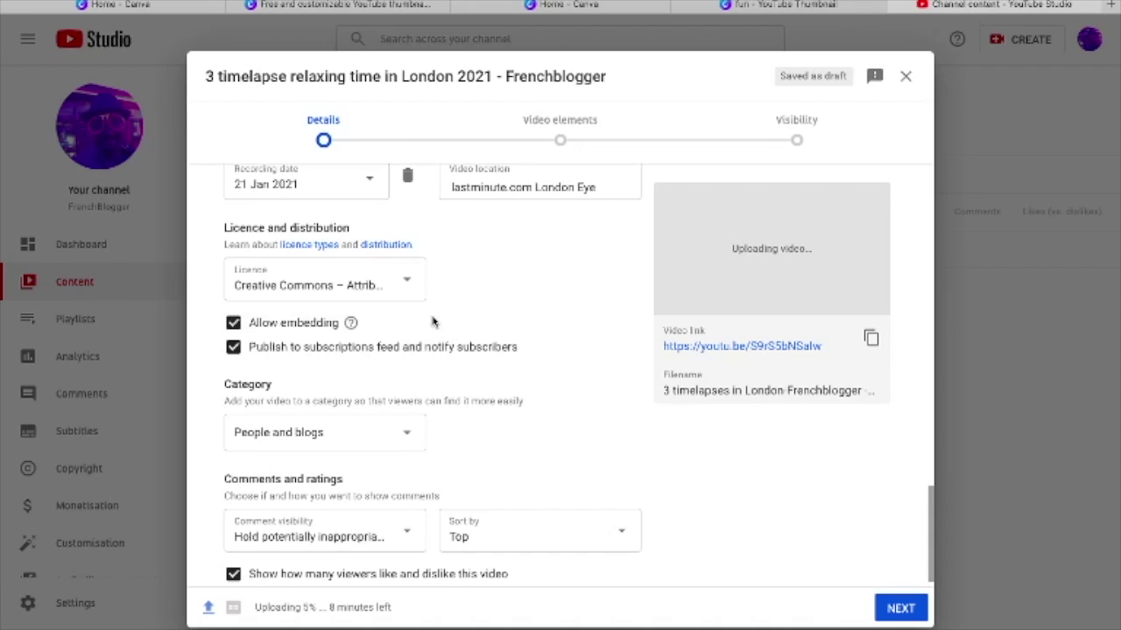
left_click(412, 291)
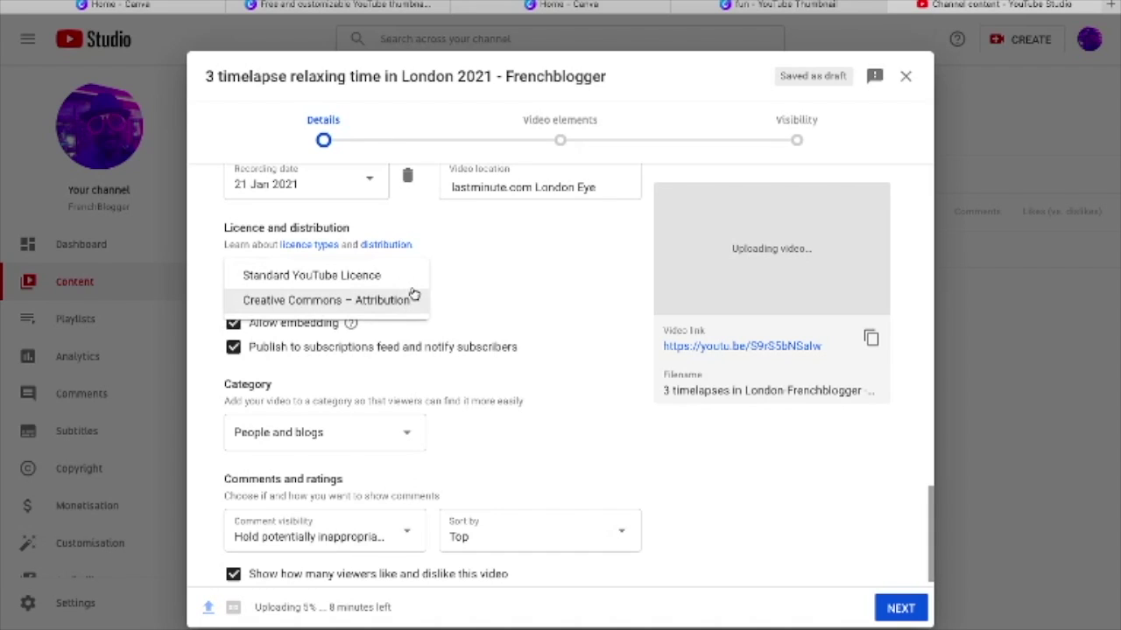
left_click(400, 306)
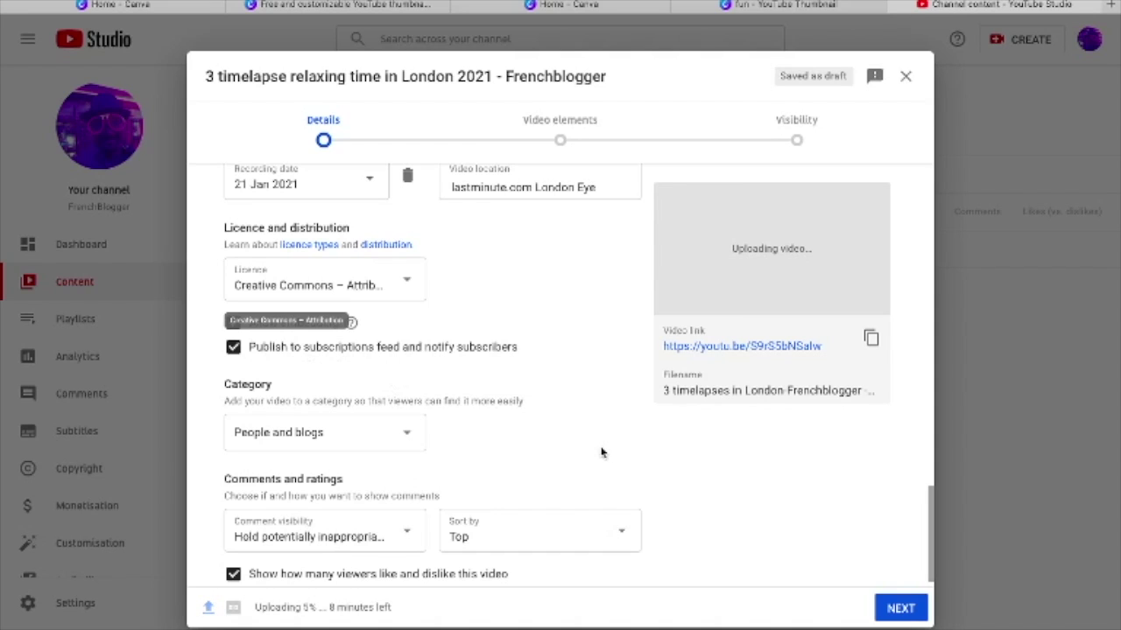
Set the video's category to Film and animation.
left_click(405, 435)
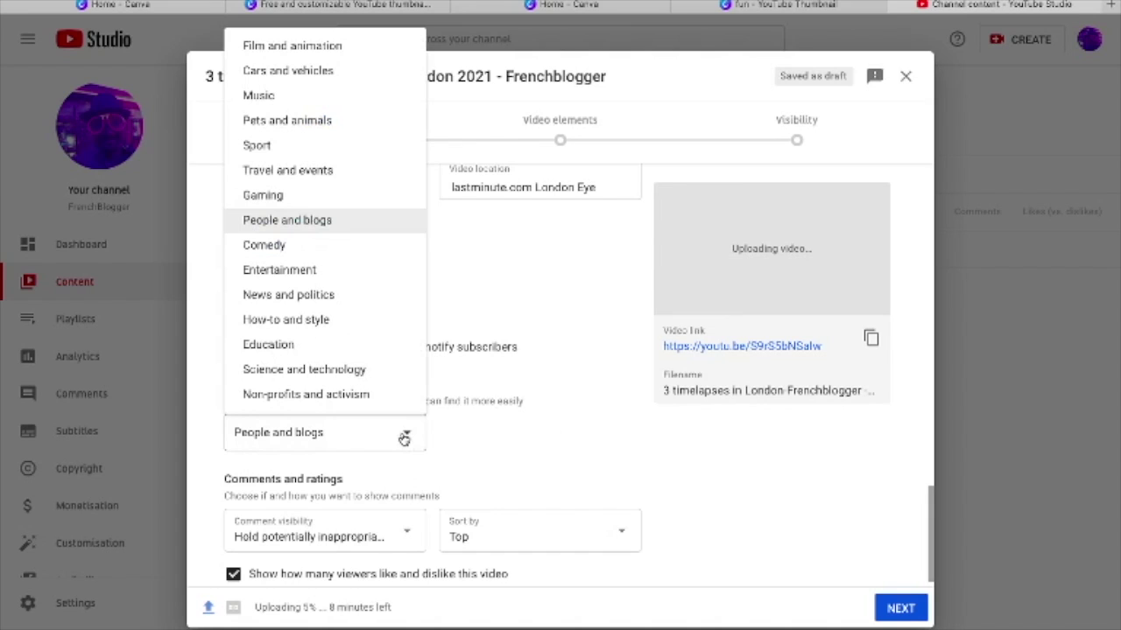
left_click(405, 435)
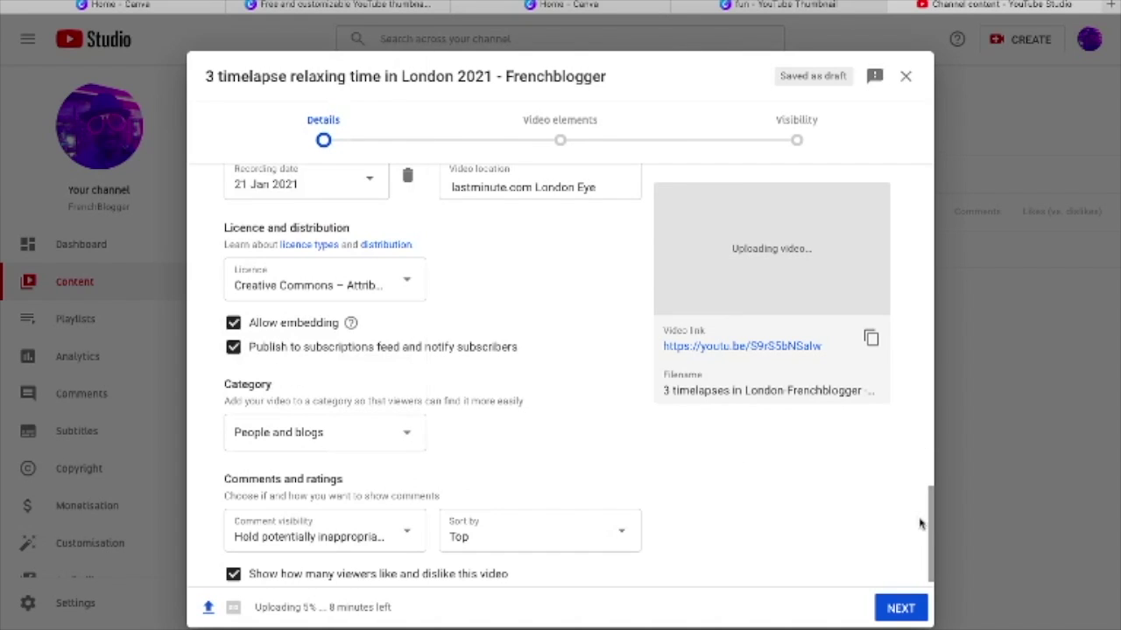
scroll(935, 524, "down", 1)
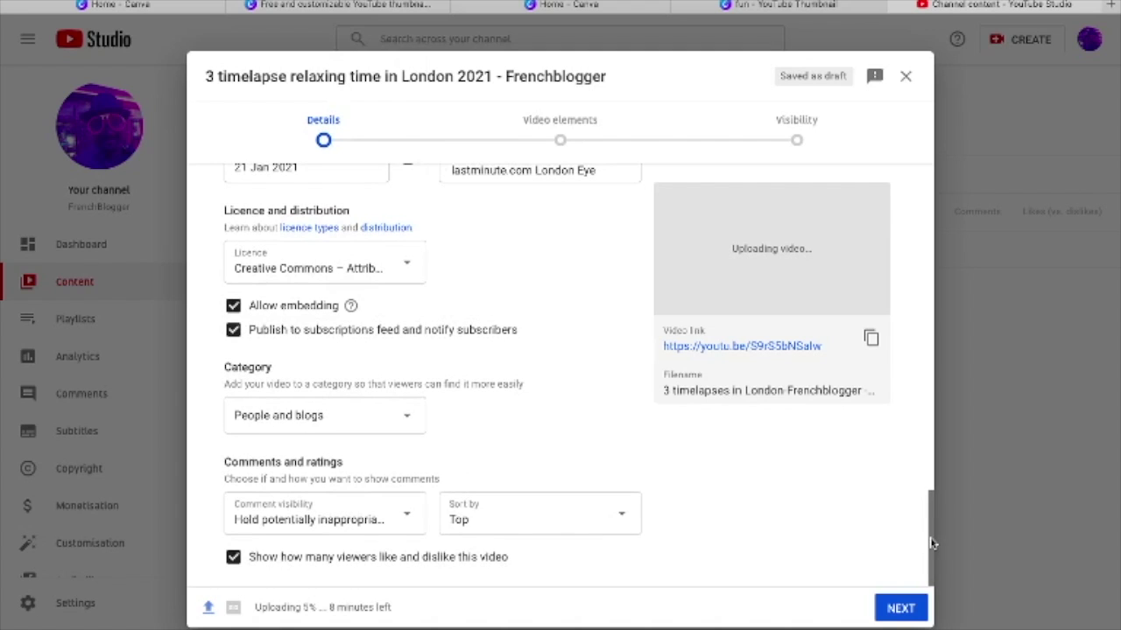
left_click(394, 424)
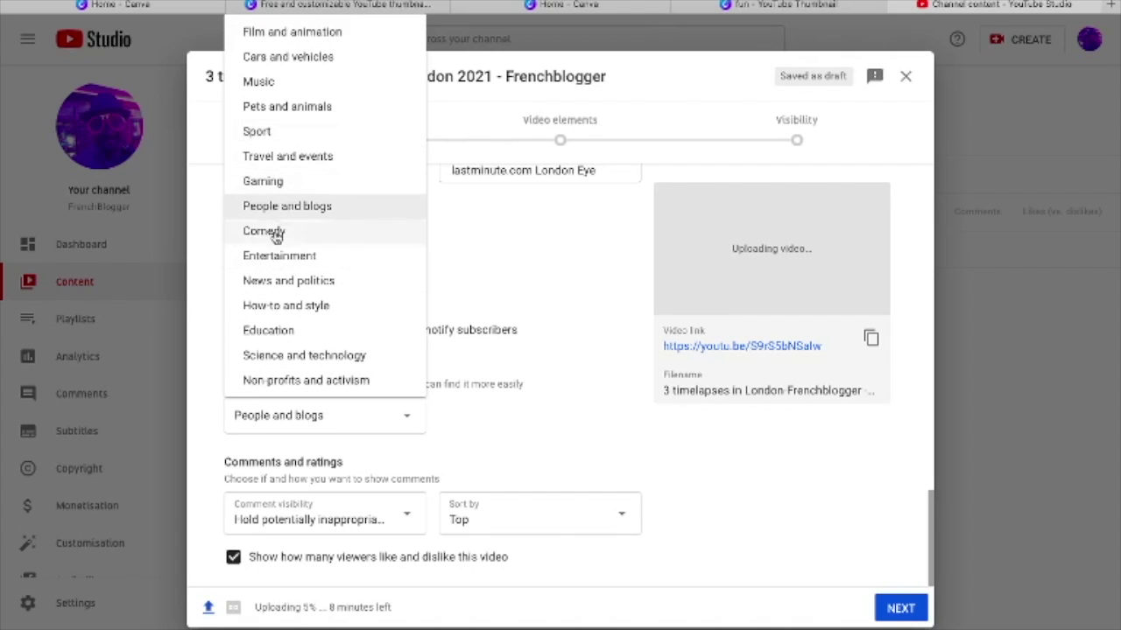
left_click(298, 34)
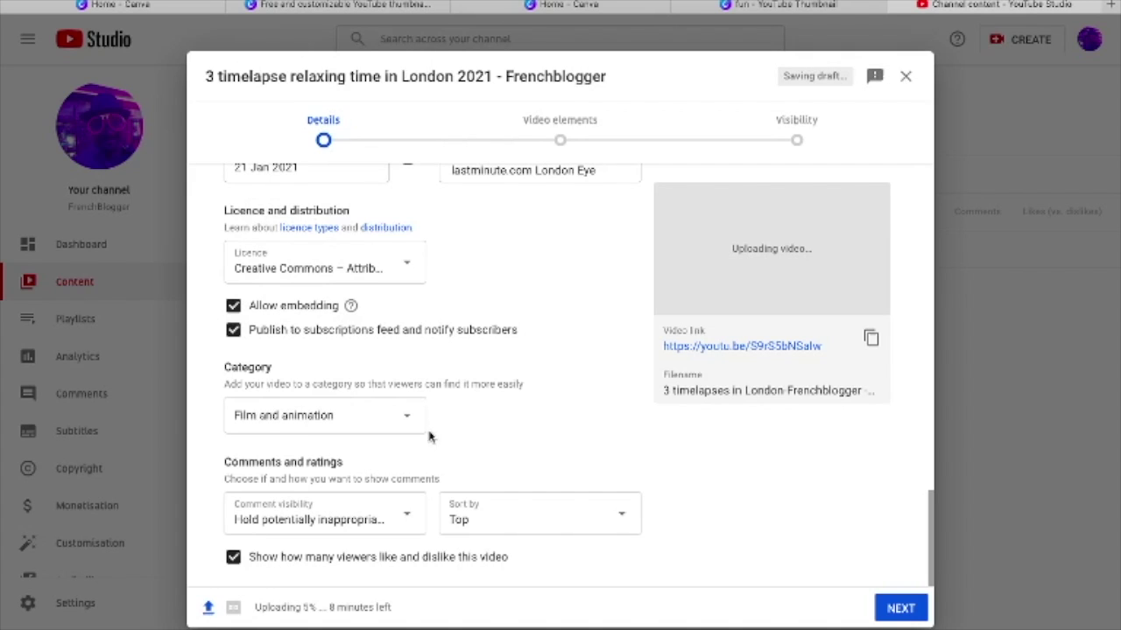
Proceed past the video elements without adding any, set the visibility to Public and publish the video.
left_click(889, 612)
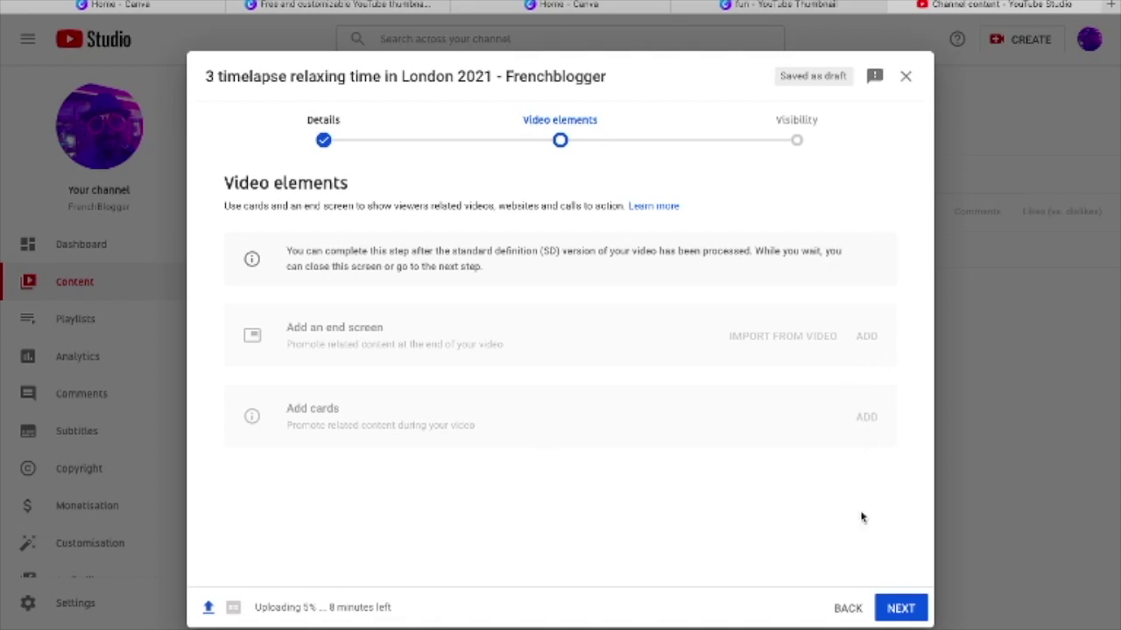
left_click(899, 608)
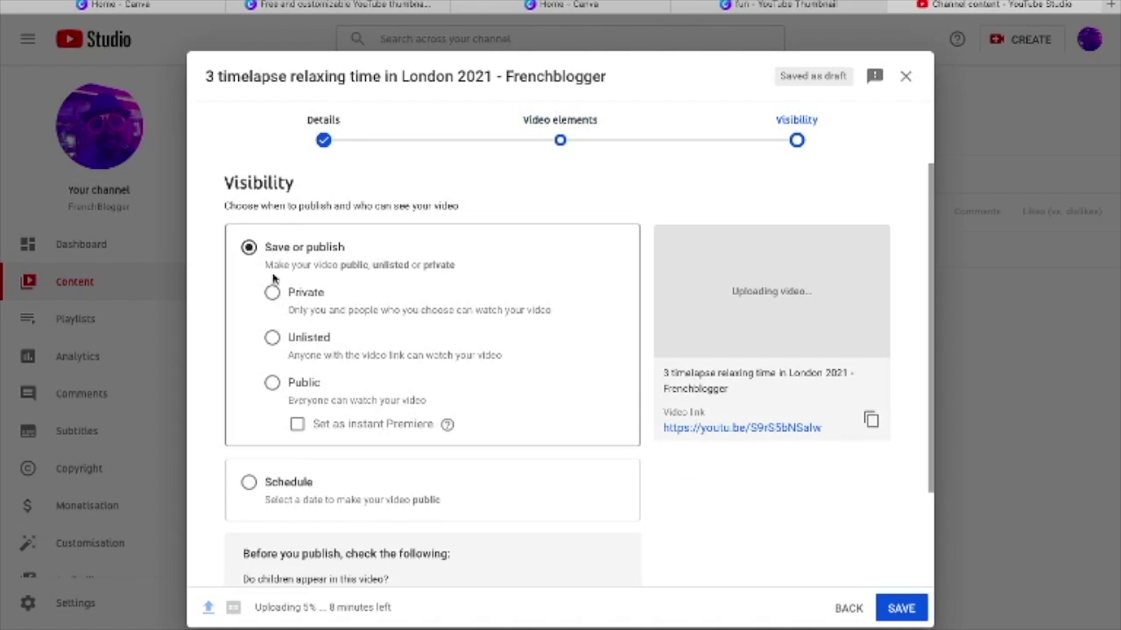
left_click(272, 385)
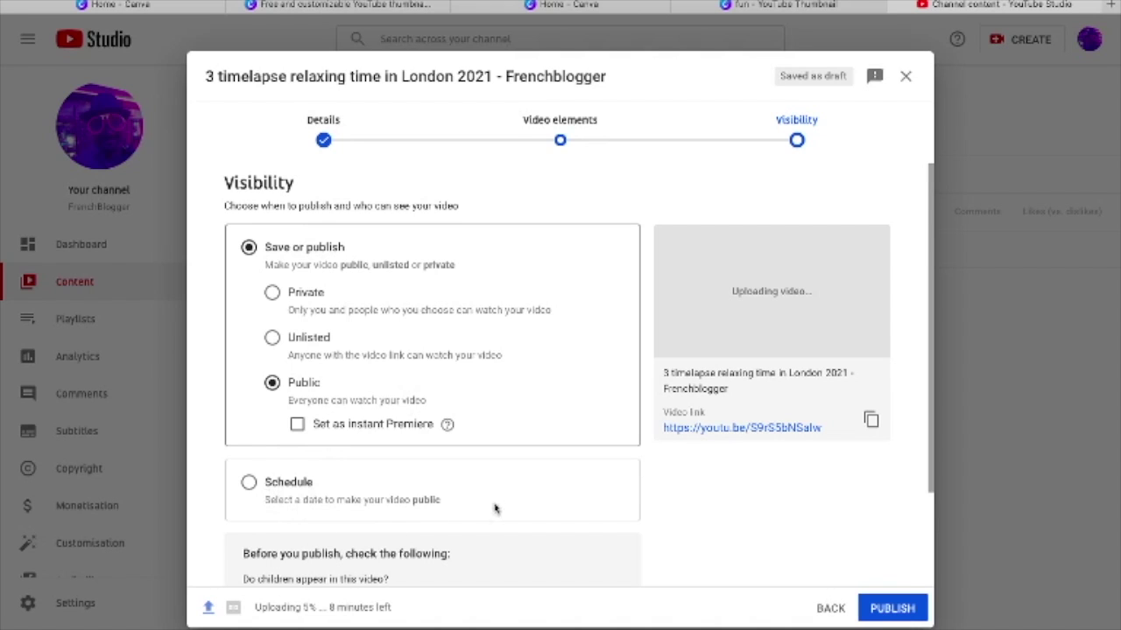
left_click_drag(933, 471, 915, 580)
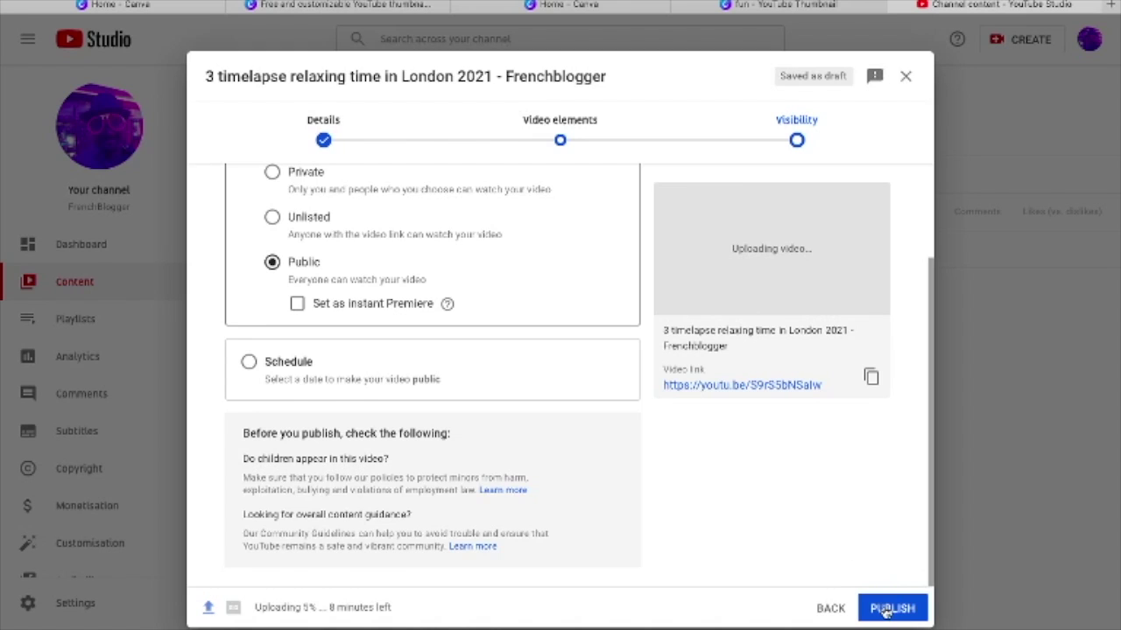
left_click(890, 609)
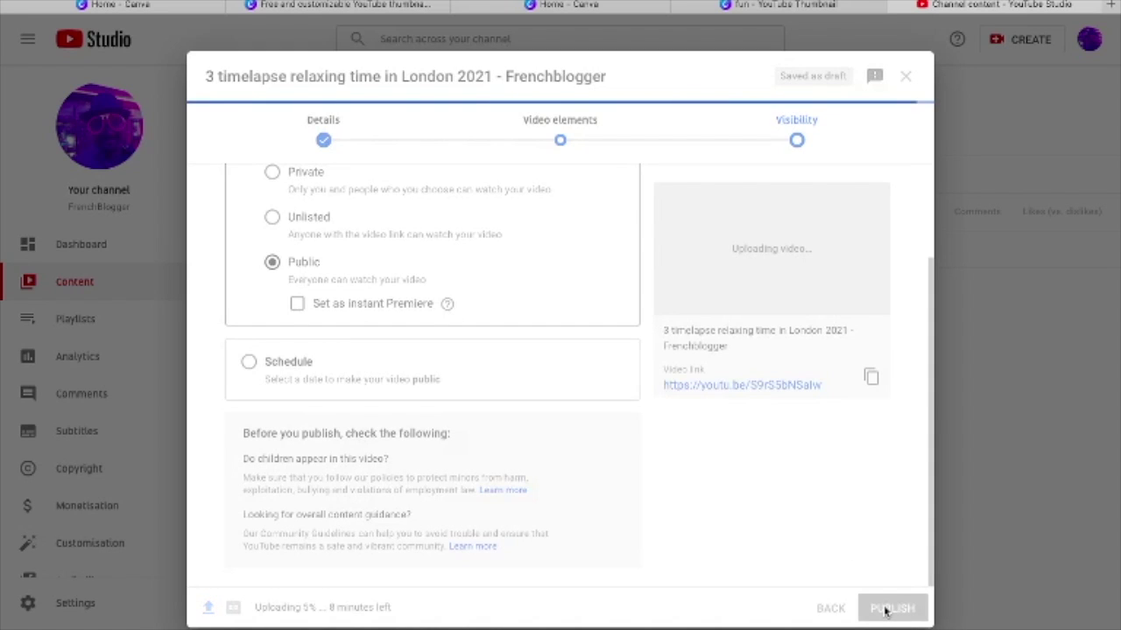